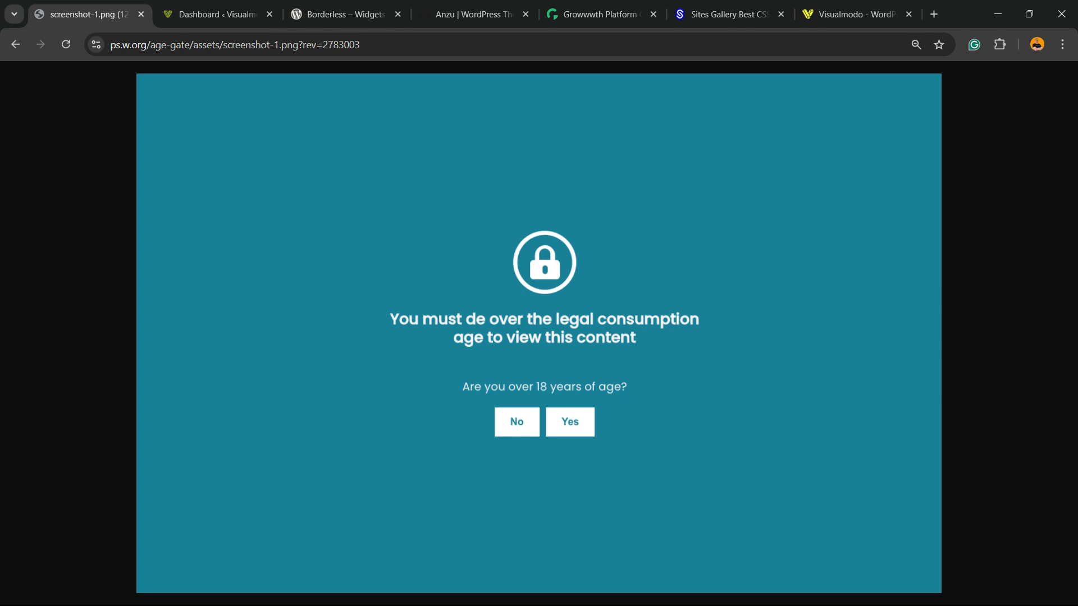
Switch to the WordPress admin dashboard and open the page for adding new plugins.
{"action": "left_click", "coordinate": [214, 14]}
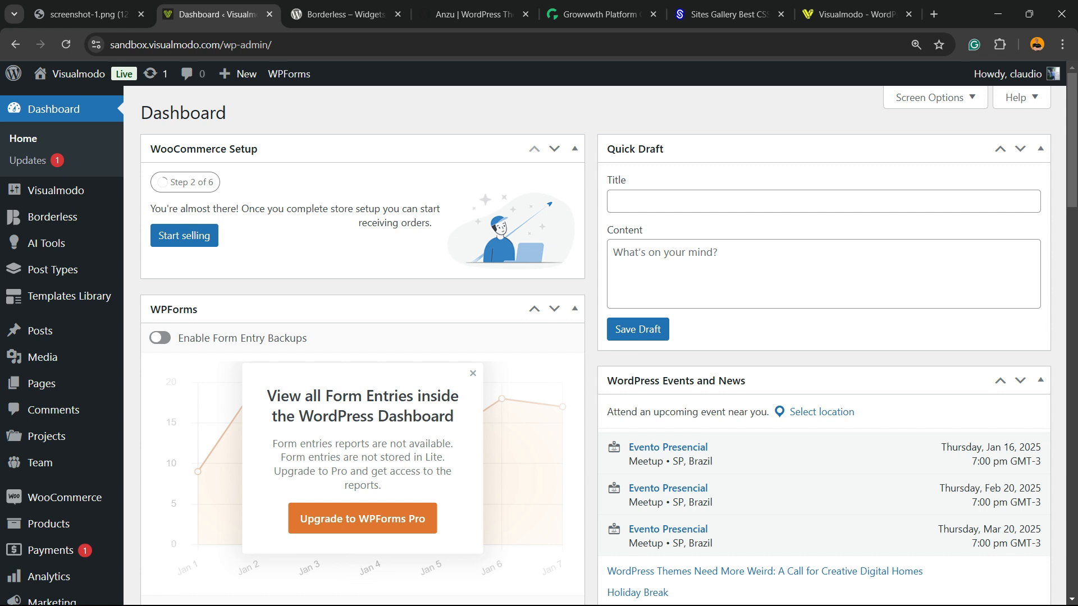
{"action": "scroll", "coordinate": [56, 303], "scroll_direction": "down", "scroll_amount": 5}
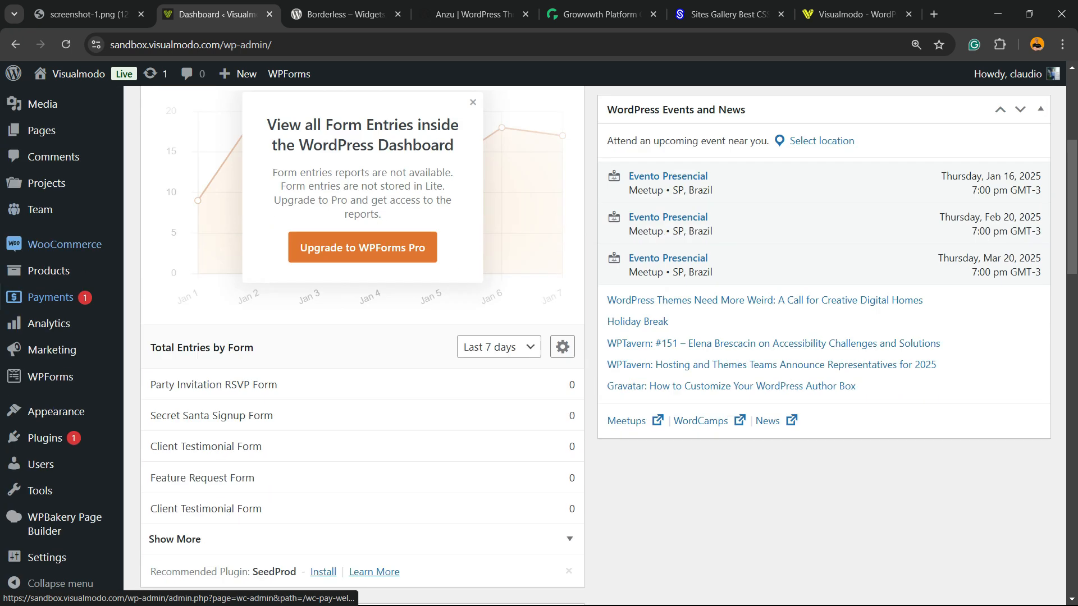
{"action": "mouse_move", "coordinate": [101, 349]}
{"action": "scroll", "coordinate": [359, 337], "scroll_direction": "down", "scroll_amount": 3}
{"action": "mouse_move", "coordinate": [45, 438]}
{"action": "left_click", "coordinate": [173, 462]}
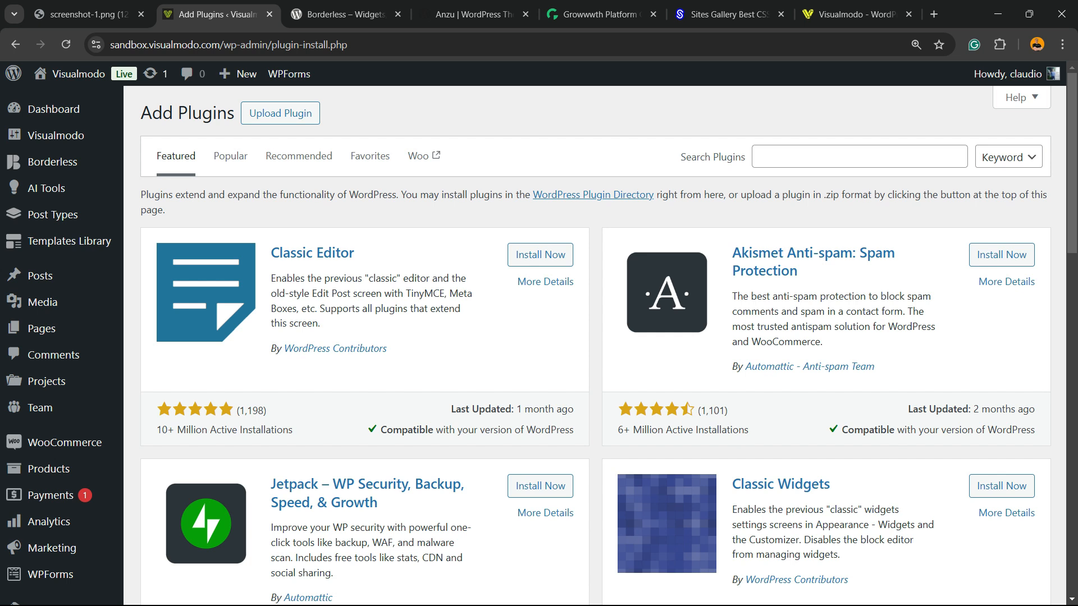
Search the plugin directory for "Age Gate".
{"action": "left_click_drag", "start_coordinate": [681, 156], "coordinate": [740, 157]}
{"action": "left_click", "coordinate": [786, 157]}
{"action": "type", "text": "Age Gate"}
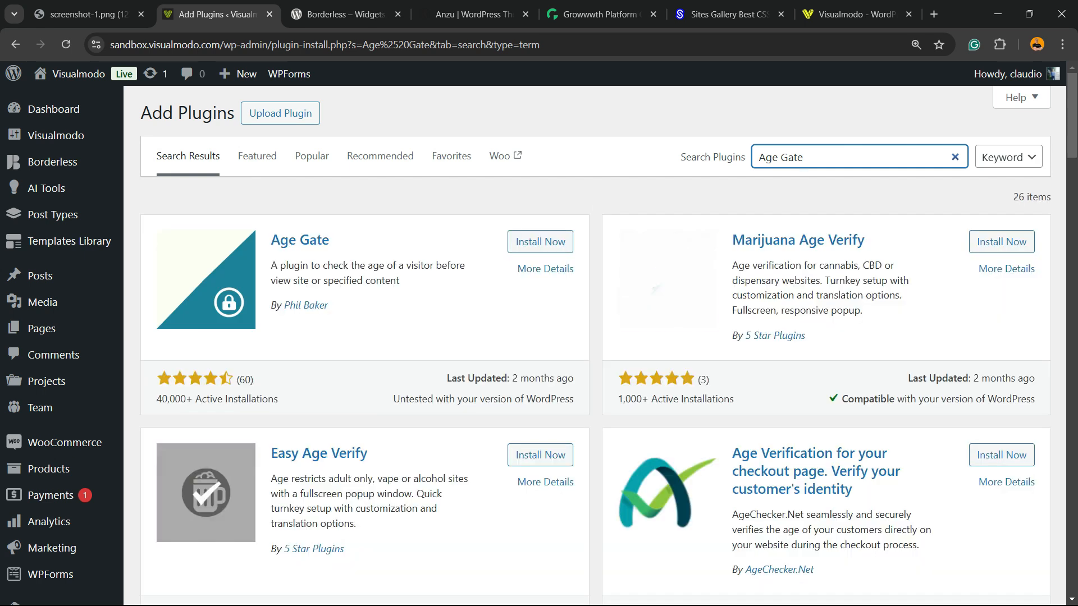
Install and activate the Age Gate plugin from the search results.
{"action": "key", "text": "ctrl+plus"}
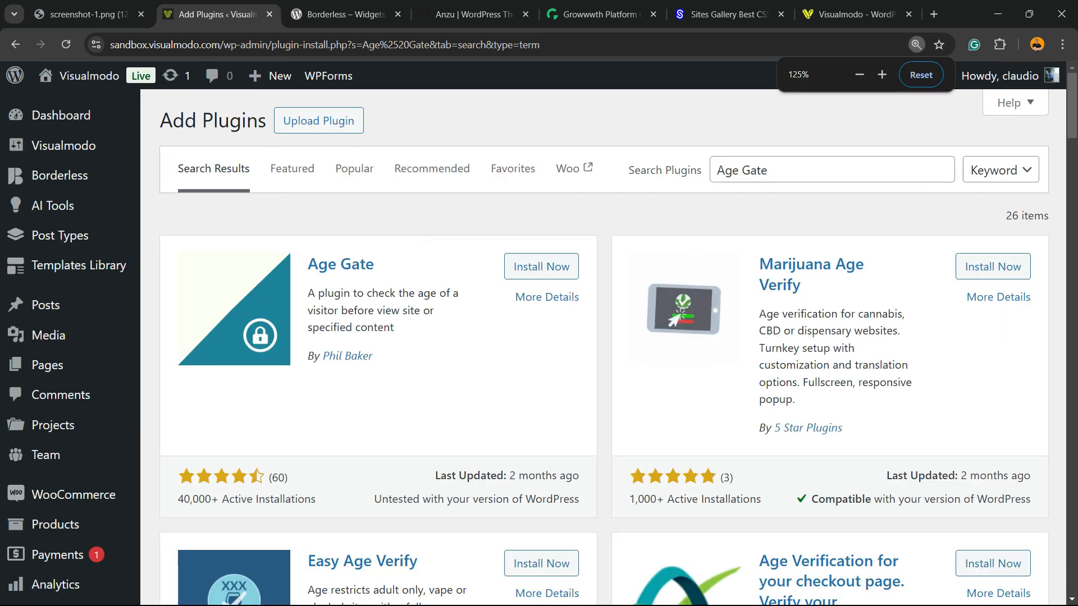
{"action": "triple_click", "coordinate": [370, 310]}
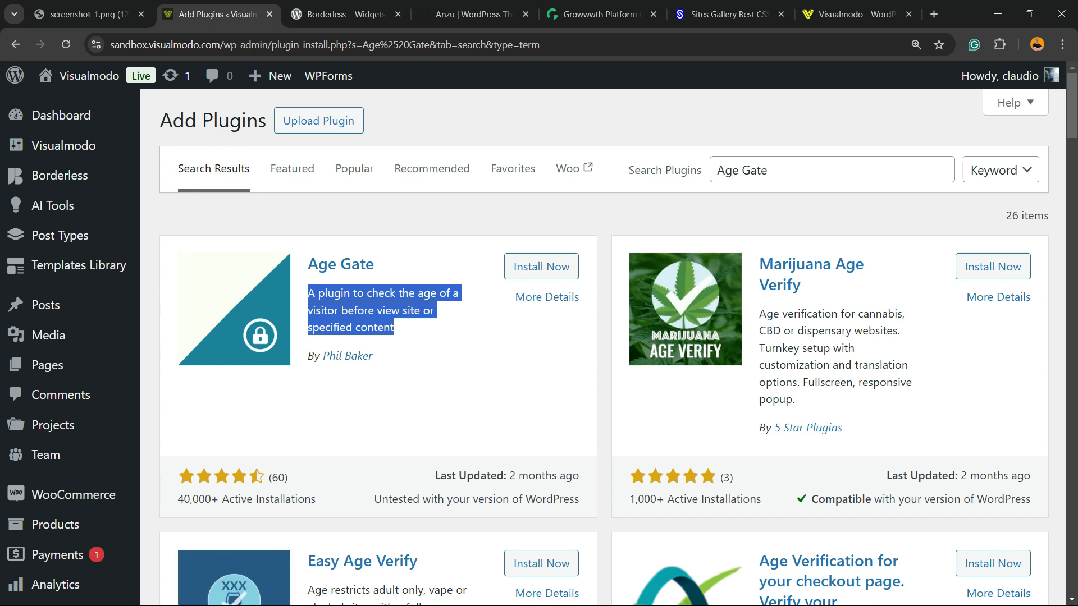
{"action": "left_click", "coordinate": [541, 266]}
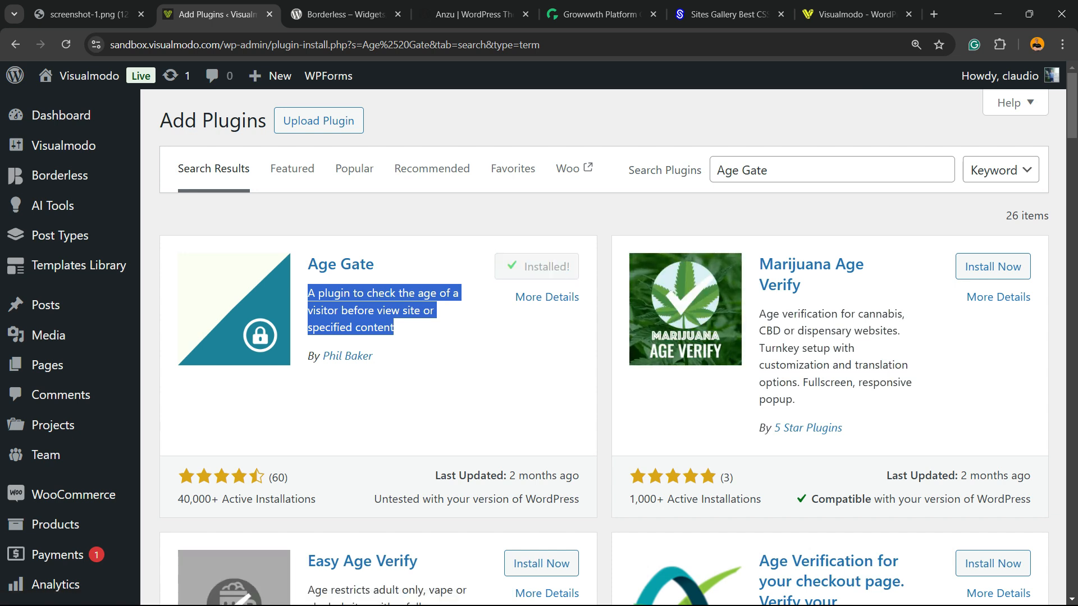
{"action": "left_click", "coordinate": [549, 267]}
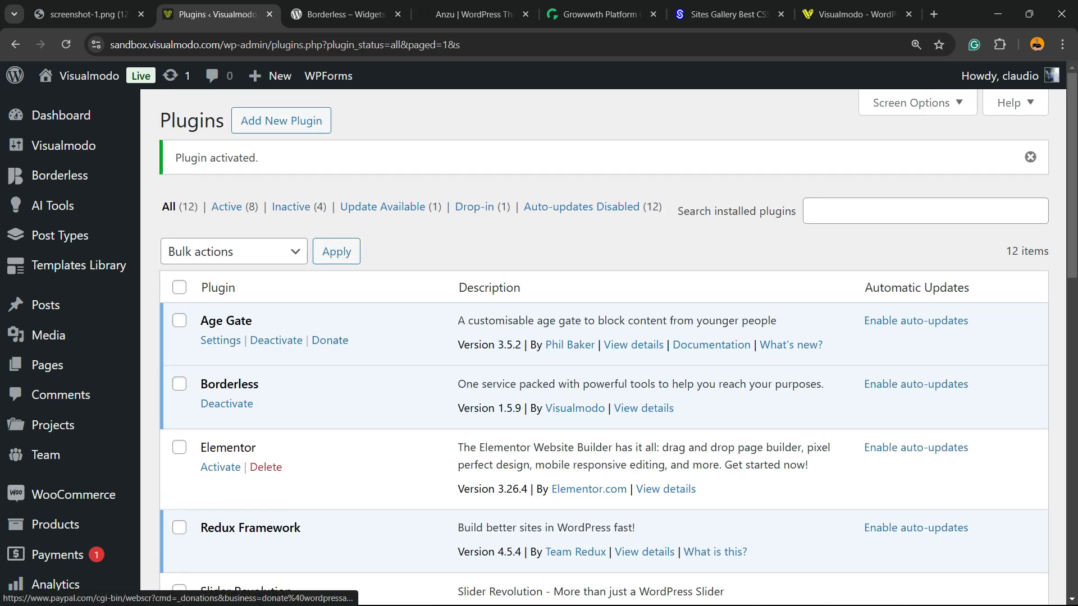
Open the Age Gate plugin's Restrictions settings and enlarge the page for reading.
{"action": "scroll", "coordinate": [330, 340], "scroll_direction": "down", "scroll_amount": 3}
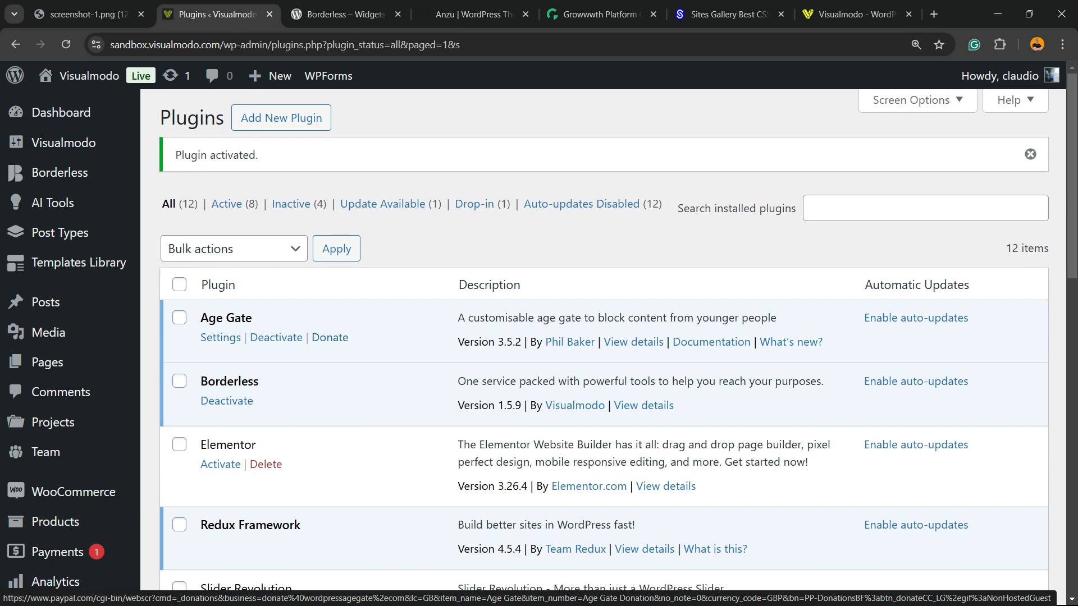
{"action": "scroll", "coordinate": [330, 340], "scroll_direction": "down", "scroll_amount": 5}
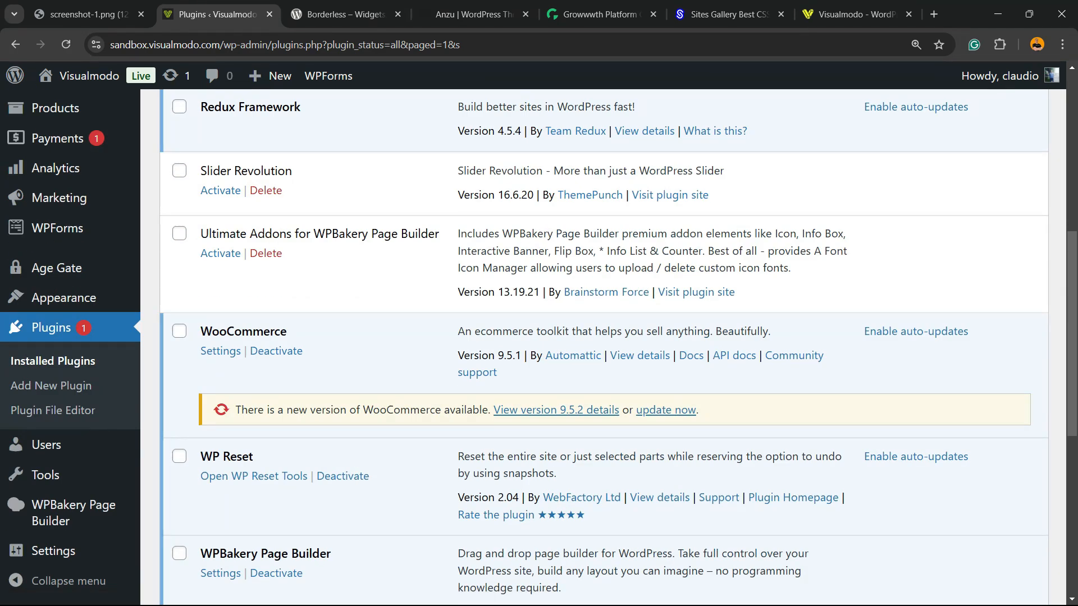
{"action": "scroll", "coordinate": [59, 277], "scroll_direction": "up", "scroll_amount": 8}
{"action": "scroll", "coordinate": [59, 276], "scroll_direction": "down", "scroll_amount": 2}
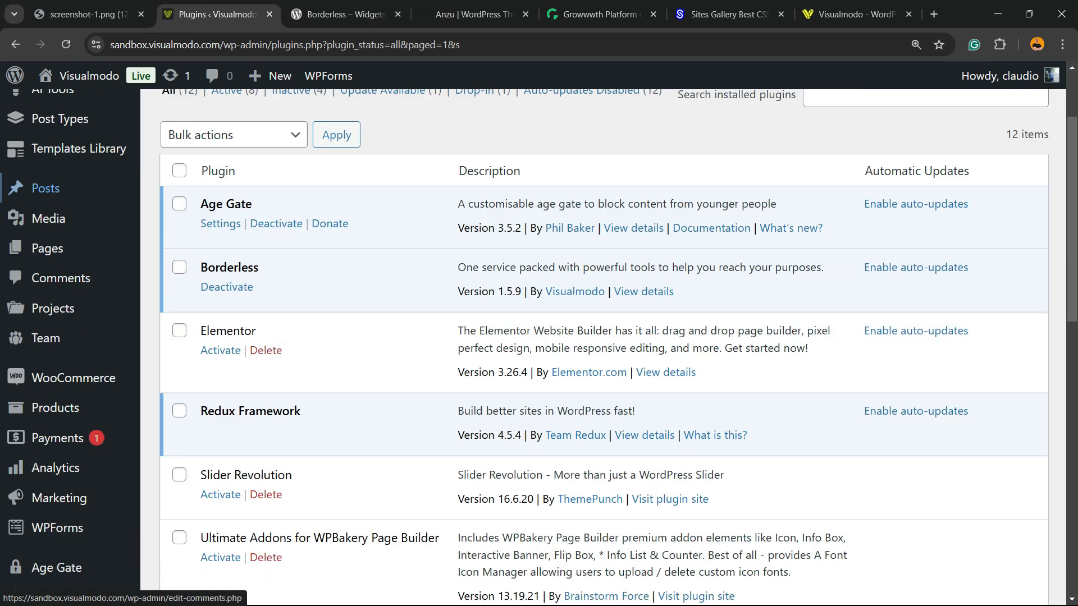
{"action": "scroll", "coordinate": [62, 336], "scroll_direction": "down", "scroll_amount": 3}
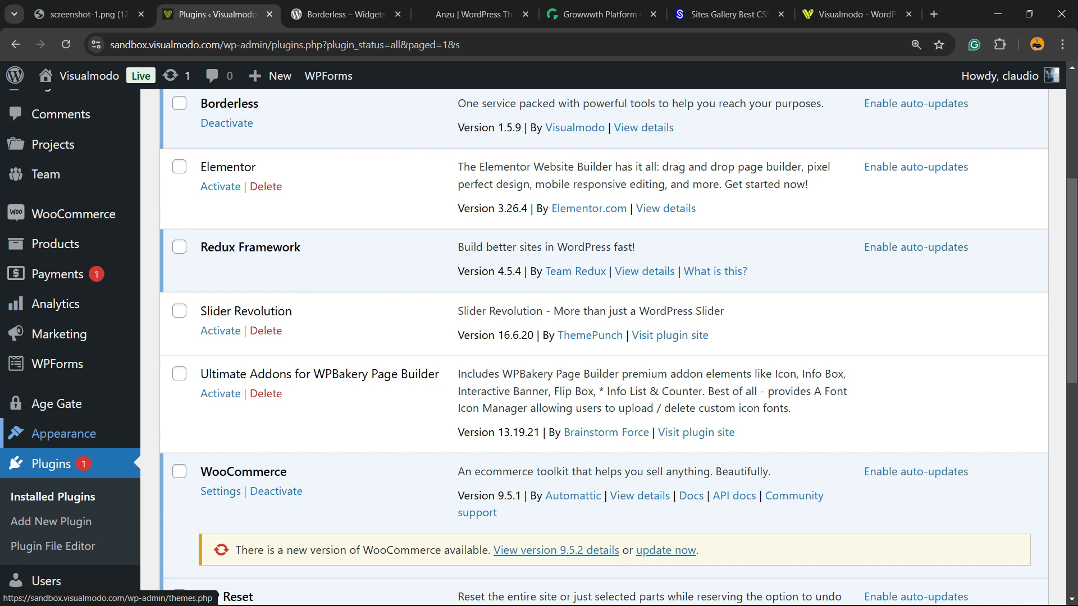
{"action": "mouse_move", "coordinate": [57, 404]}
{"action": "left_click", "coordinate": [57, 405]}
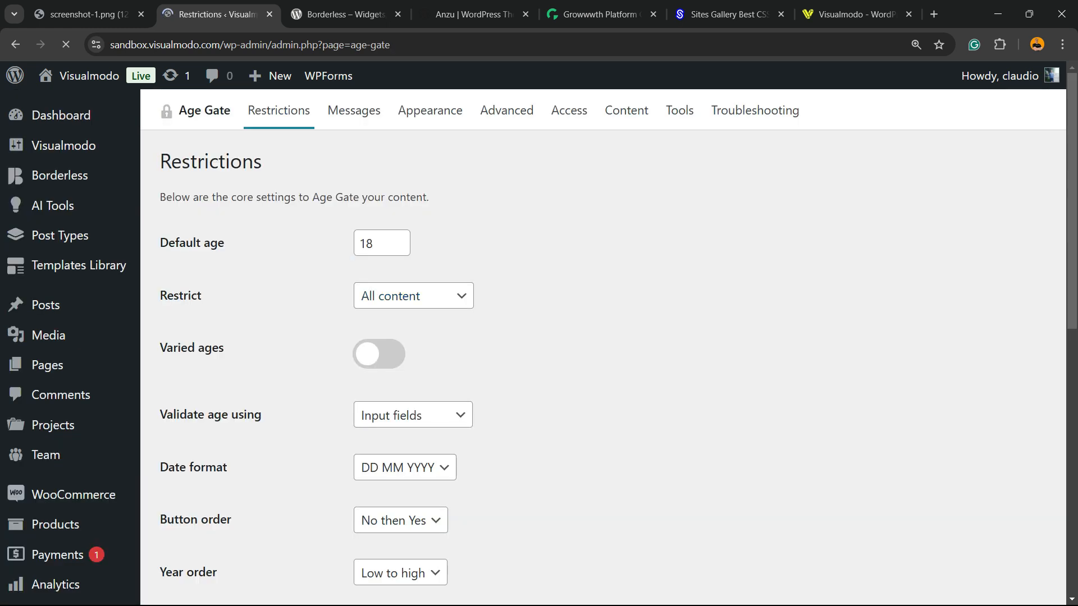
{"action": "key", "text": "ctrl+plus"}
{"action": "key", "text": "ctrl+plus"}
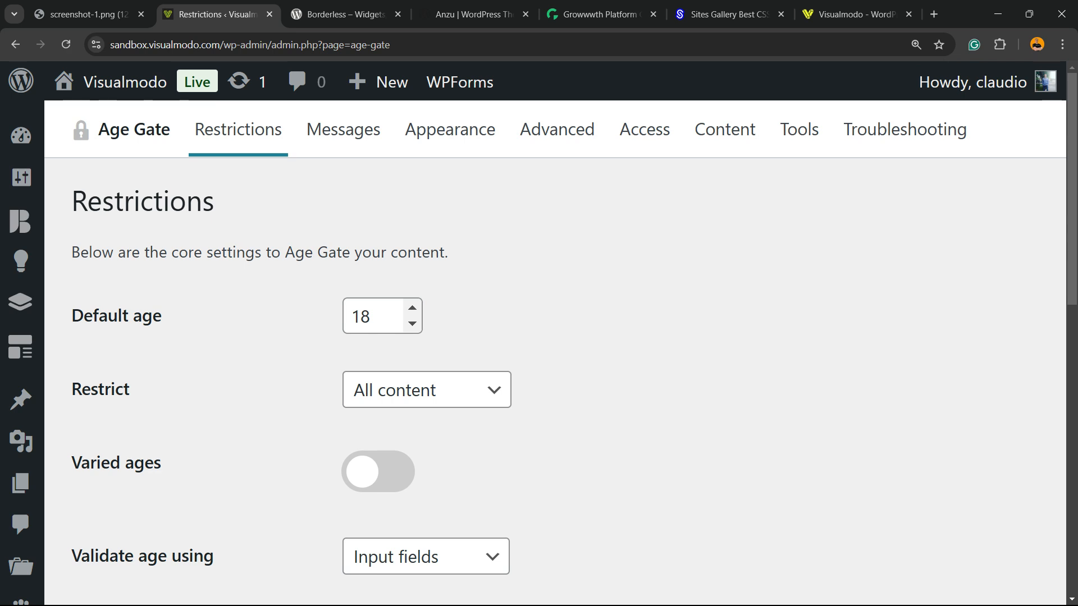
Try the Selected content option for Restrict and switch it back to All content.
{"action": "left_click", "coordinate": [427, 389]}
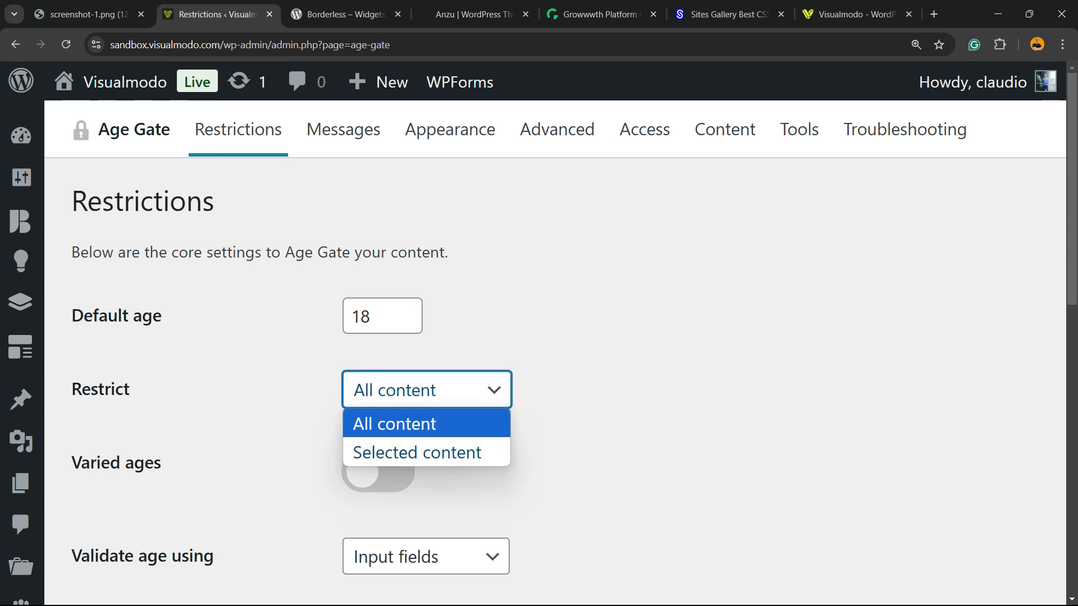
{"action": "left_click", "coordinate": [595, 449]}
{"action": "left_click", "coordinate": [427, 389]}
{"action": "left_click", "coordinate": [427, 453]}
{"action": "left_click", "coordinate": [427, 390]}
{"action": "left_click", "coordinate": [394, 424]}
{"action": "scroll", "coordinate": [539, 337], "scroll_direction": "down", "scroll_amount": 2}
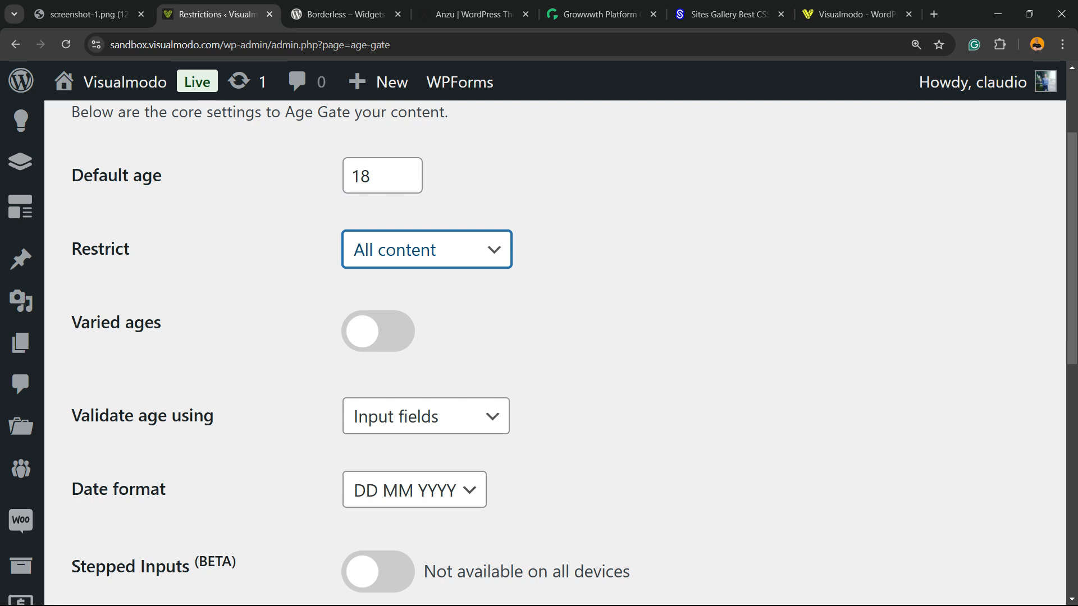
Try the Varied ages option by enabling it and disabling it again.
{"action": "left_click_drag", "start_coordinate": [96, 323], "coordinate": [163, 325]}
{"action": "left_click", "coordinate": [191, 327]}
{"action": "left_click", "coordinate": [378, 332]}
{"action": "left_click", "coordinate": [378, 331]}
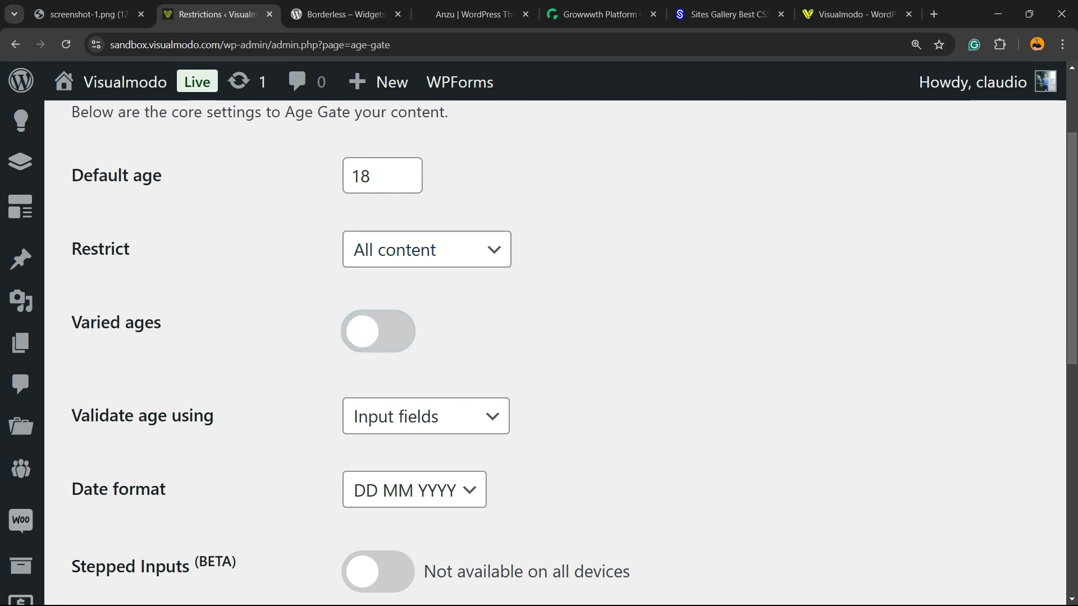
Set age validation to Yes/No buttons and keep the button order as No then Yes.
{"action": "scroll", "coordinate": [554, 352], "scroll_direction": "down", "scroll_amount": 2}
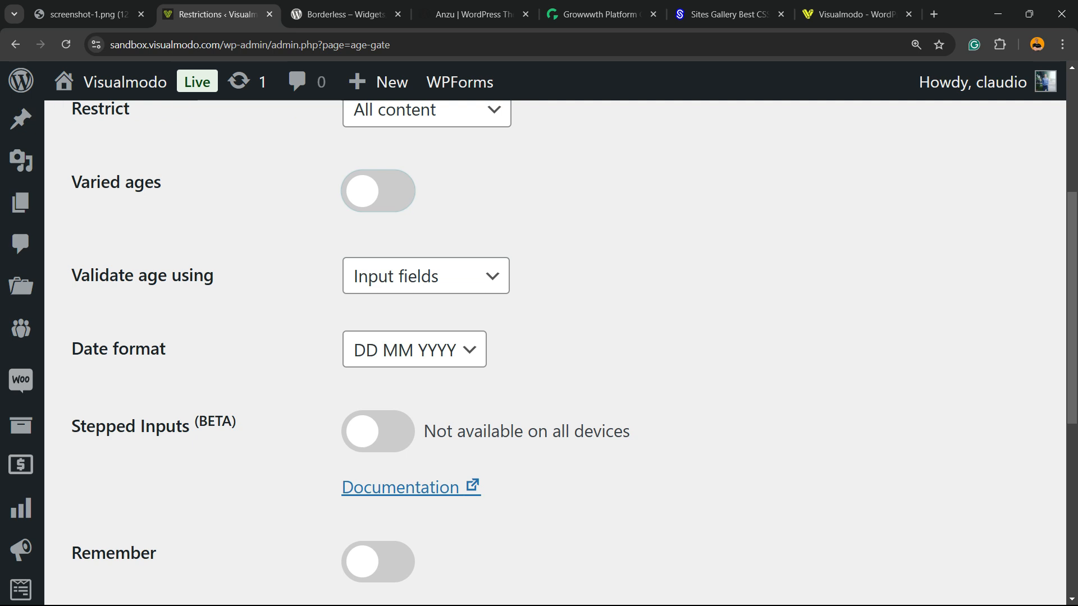
{"action": "left_click", "coordinate": [399, 276]}
{"action": "left_click", "coordinate": [415, 276]}
{"action": "left_click", "coordinate": [415, 277]}
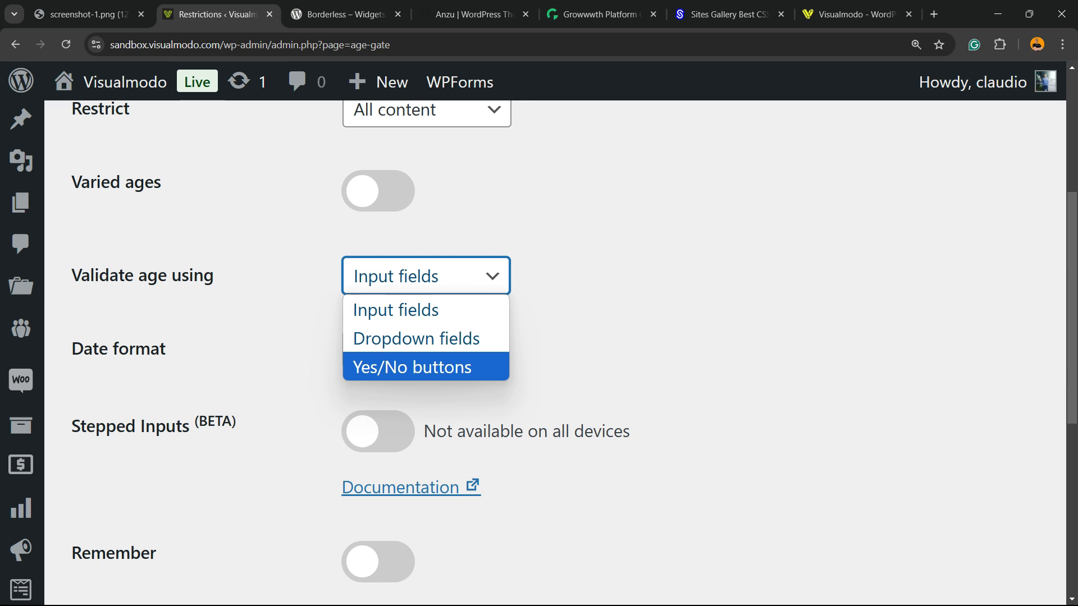
{"action": "left_click", "coordinate": [412, 362]}
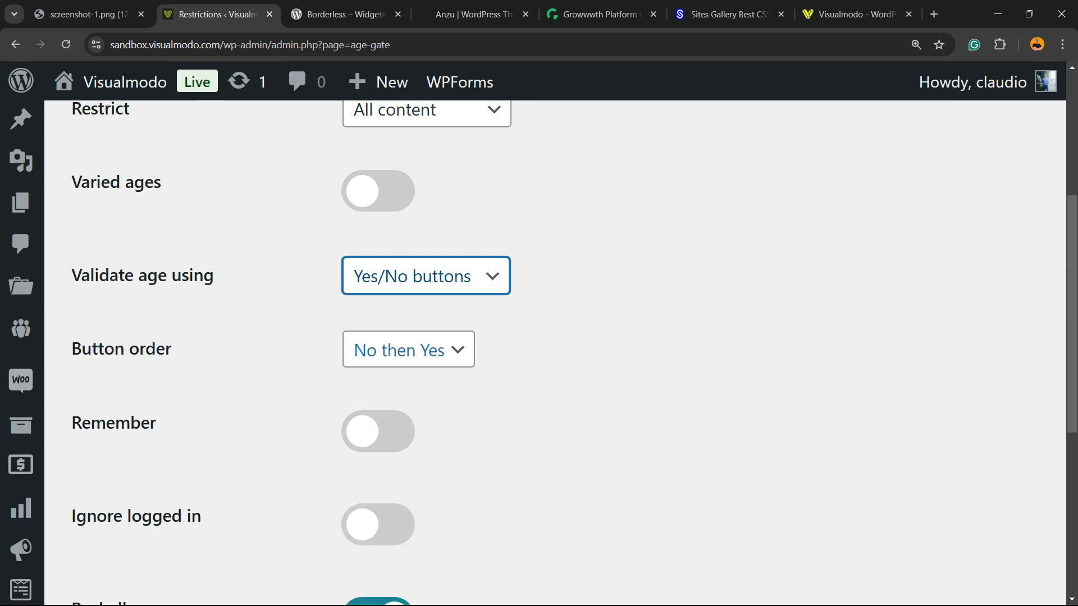
{"action": "left_click", "coordinate": [408, 350]}
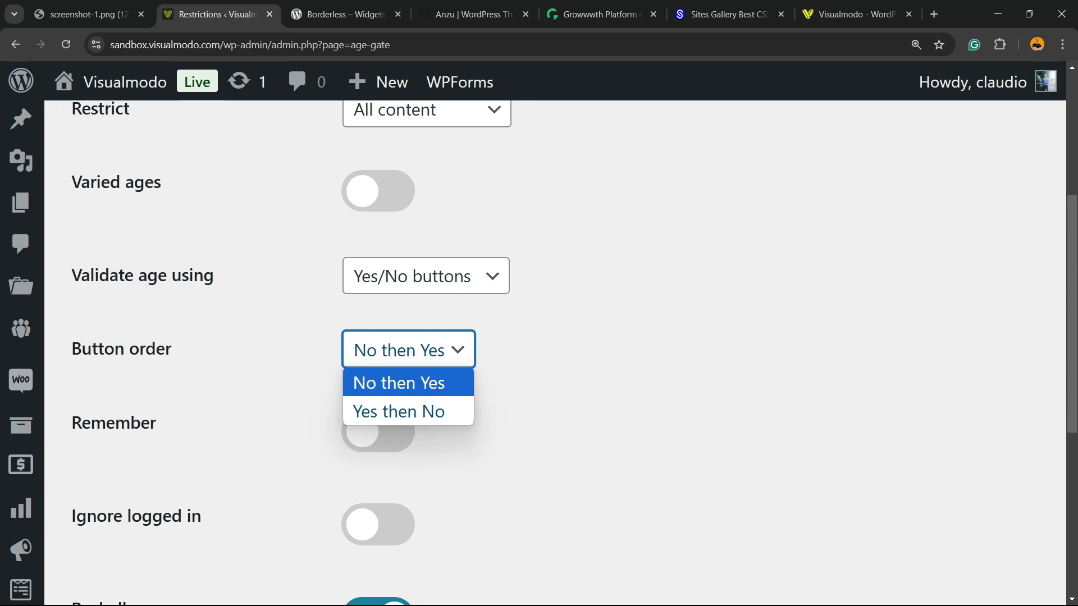
{"action": "key", "text": "Escape"}
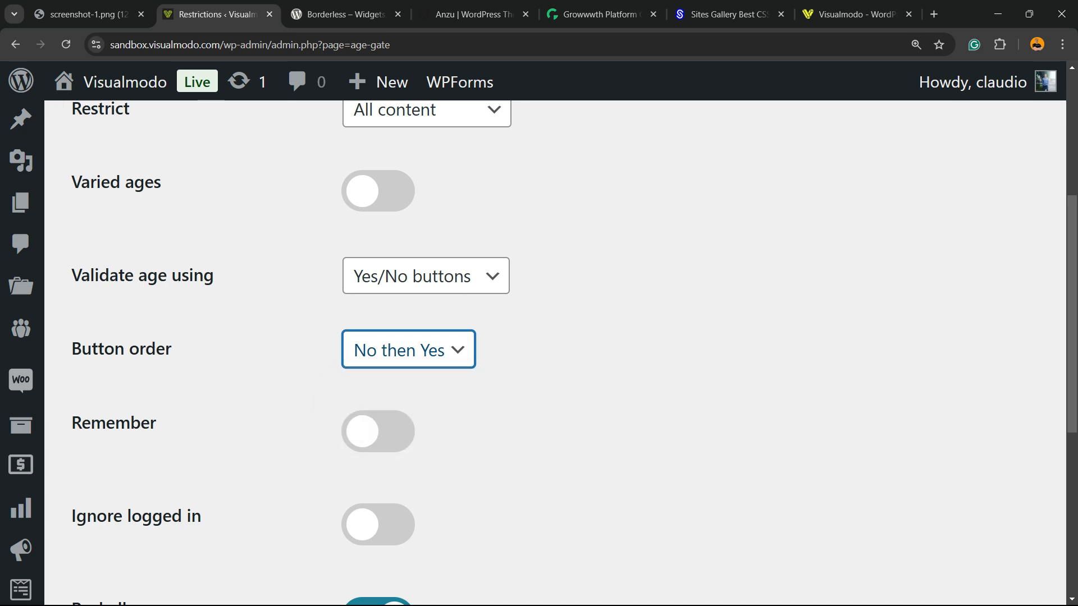
Review the remaining restriction options and the link dialog for redirecting failures, and save the restriction settings.
{"action": "key", "text": "ctrl+minus"}
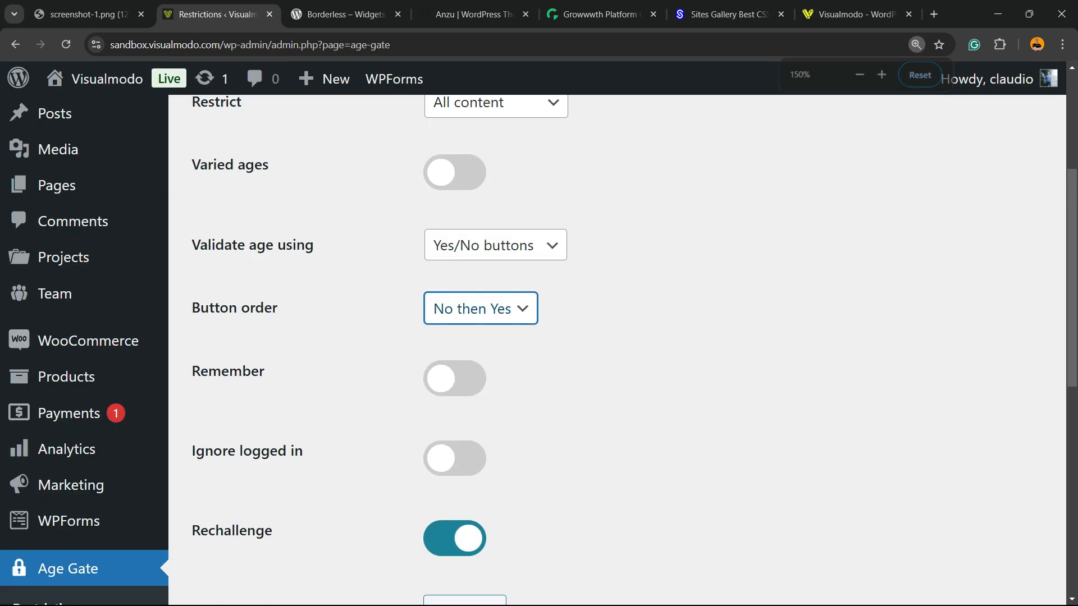
{"action": "scroll", "coordinate": [618, 348], "scroll_direction": "down", "scroll_amount": 2}
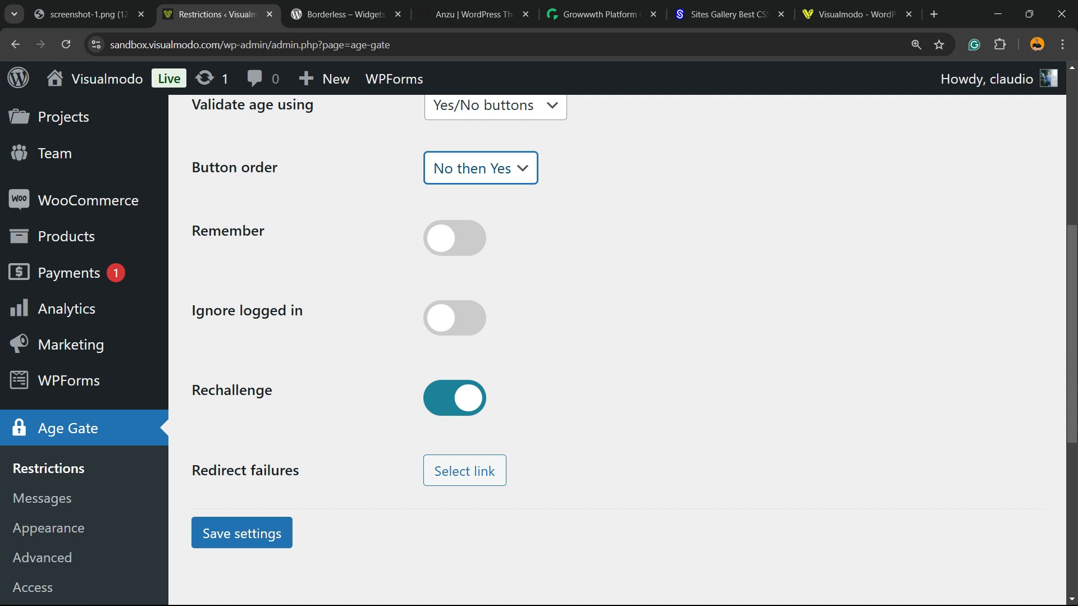
{"action": "scroll", "coordinate": [617, 348], "scroll_direction": "down", "scroll_amount": 2}
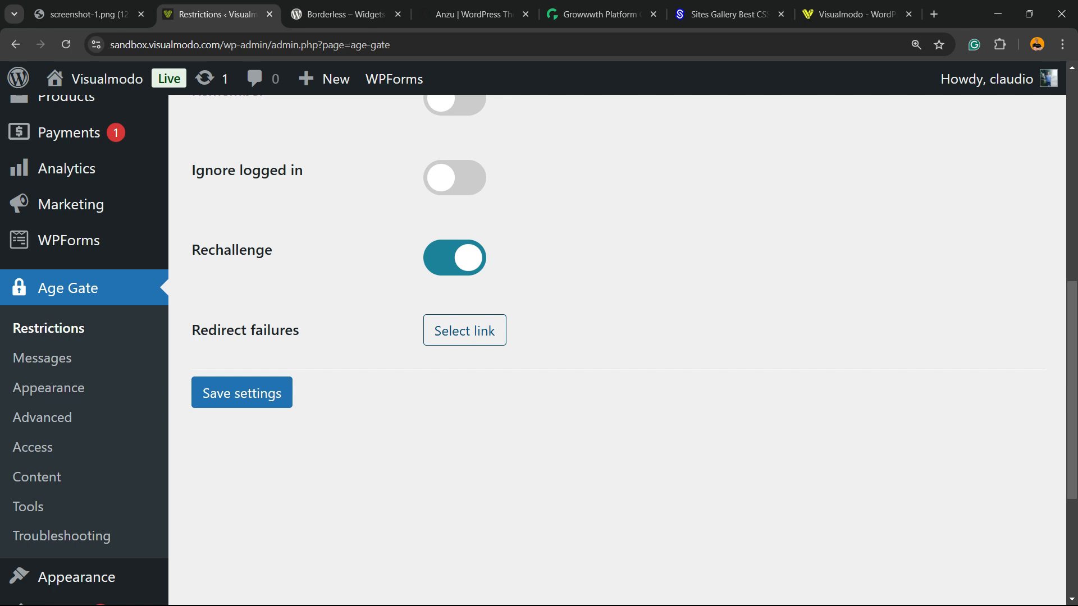
{"action": "scroll", "coordinate": [617, 348], "scroll_direction": "up", "scroll_amount": 8}
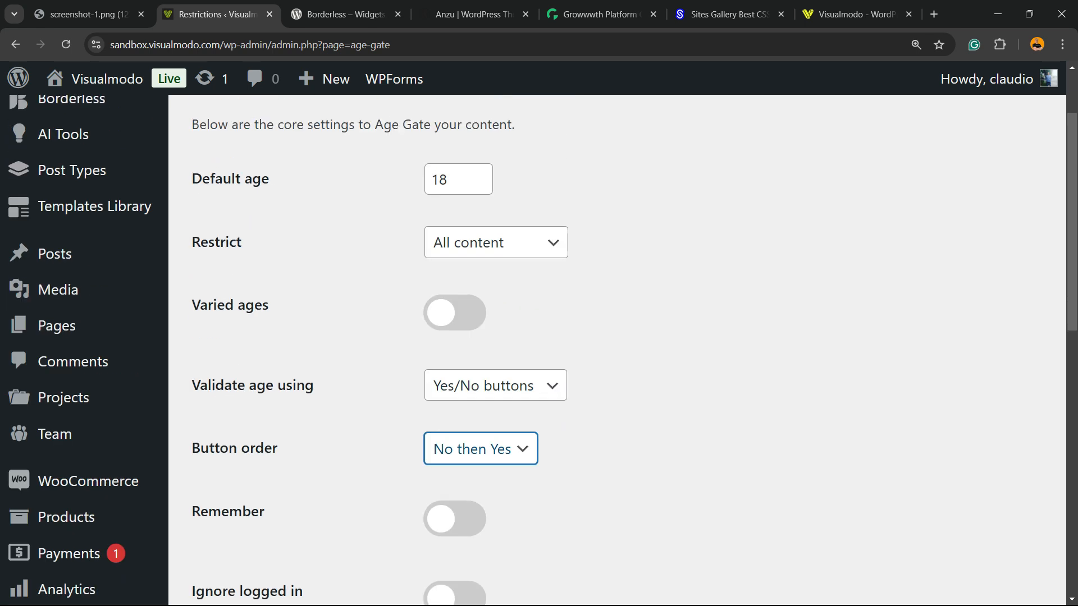
{"action": "scroll", "coordinate": [617, 348], "scroll_direction": "down", "scroll_amount": 5}
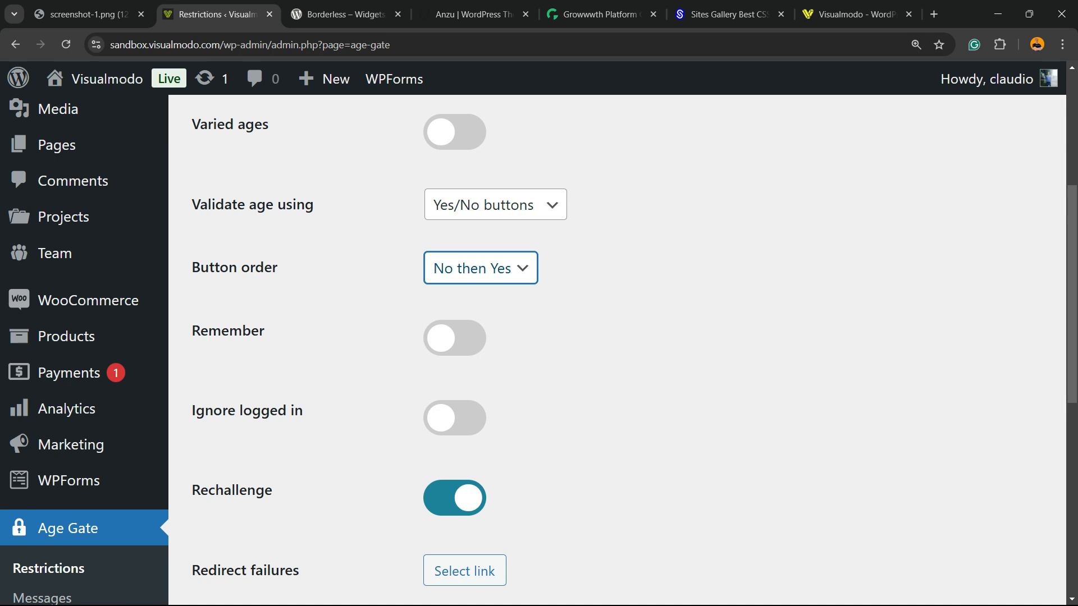
{"action": "scroll", "coordinate": [618, 348], "scroll_direction": "down", "scroll_amount": 3}
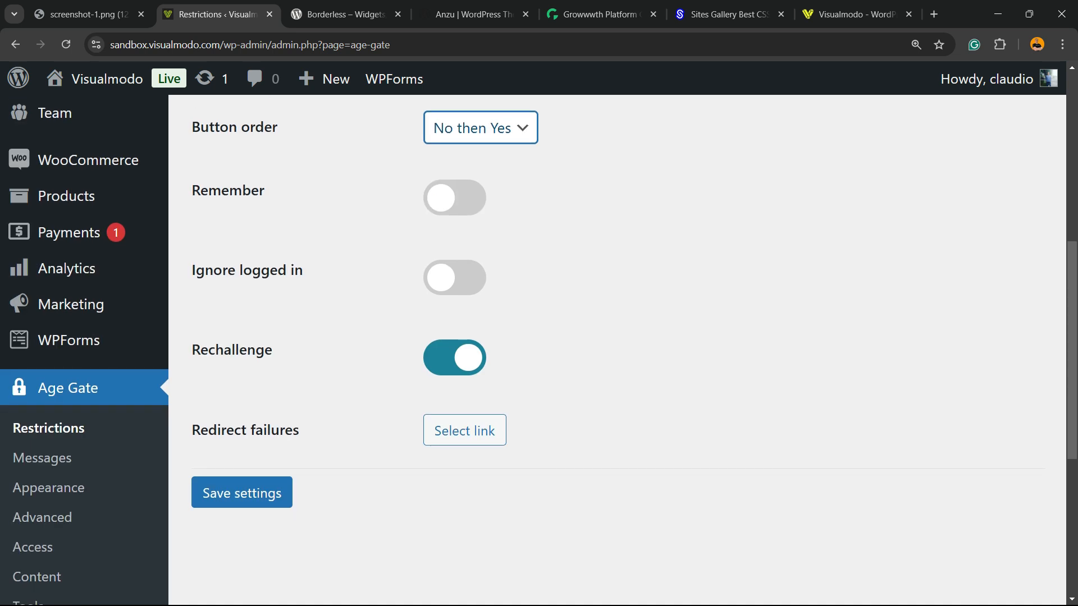
{"action": "left_click", "coordinate": [464, 430]}
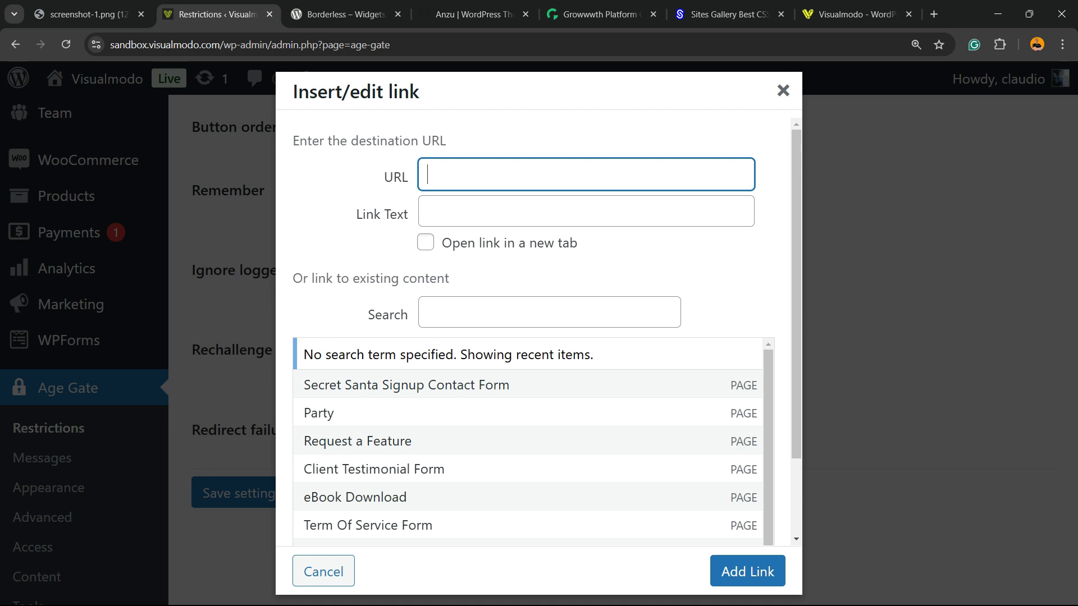
{"action": "left_click", "coordinate": [783, 91]}
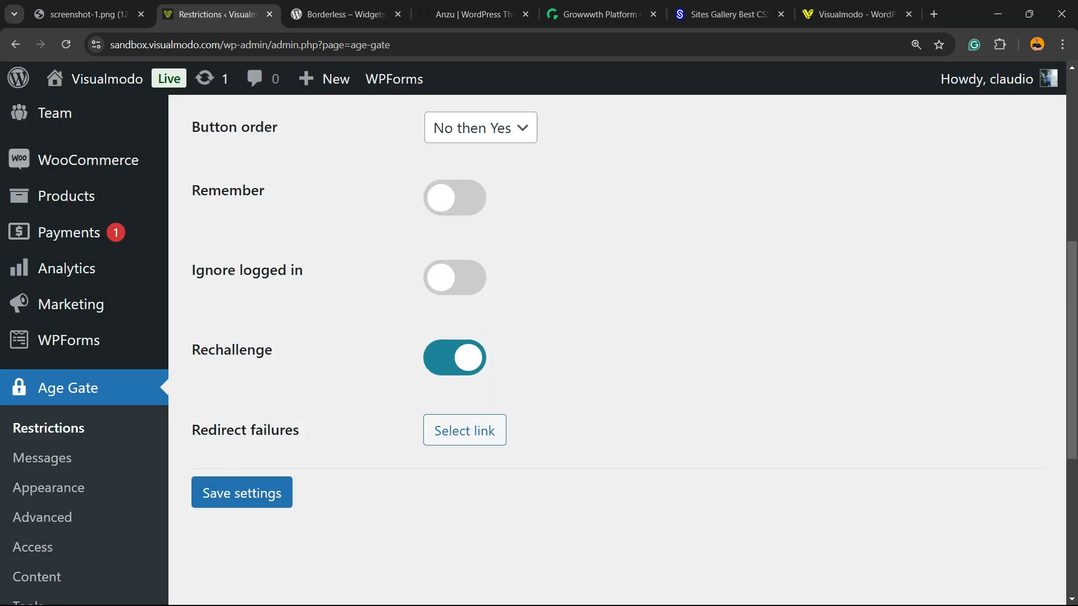
{"action": "left_click", "coordinate": [242, 492]}
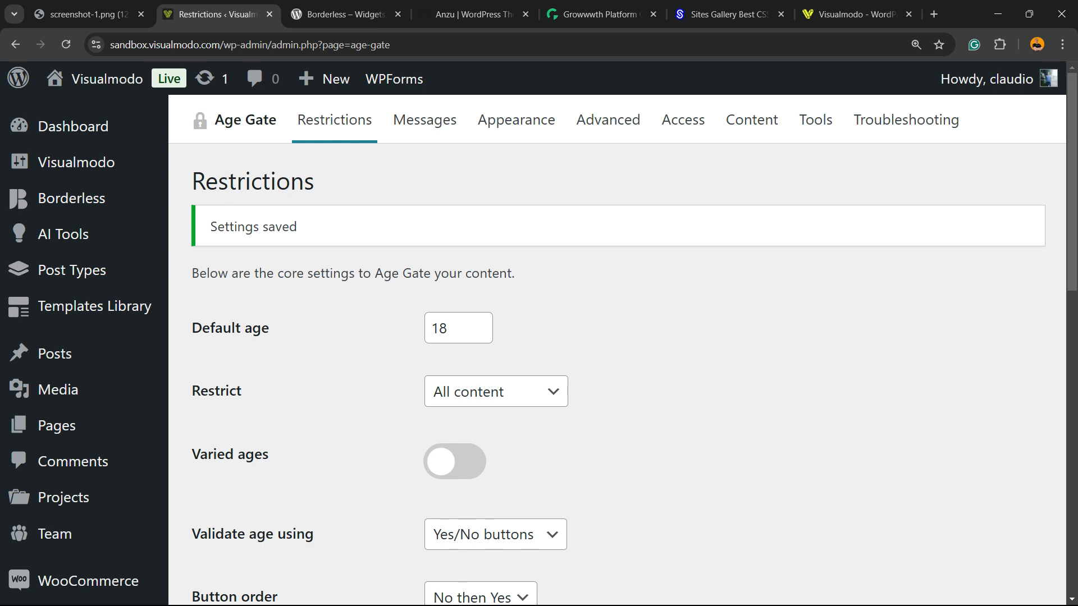
Review the Age Gate Messages settings, from the headline and button texts down to the additional content and error messages.
{"action": "left_click", "coordinate": [425, 120]}
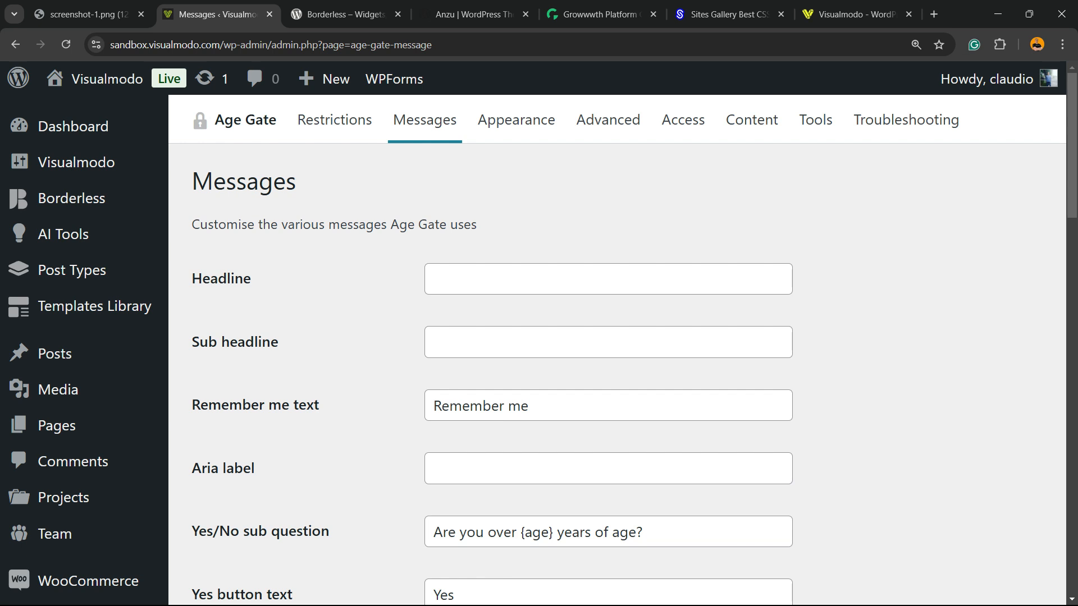
{"action": "scroll", "coordinate": [617, 336], "scroll_direction": "down", "scroll_amount": 2}
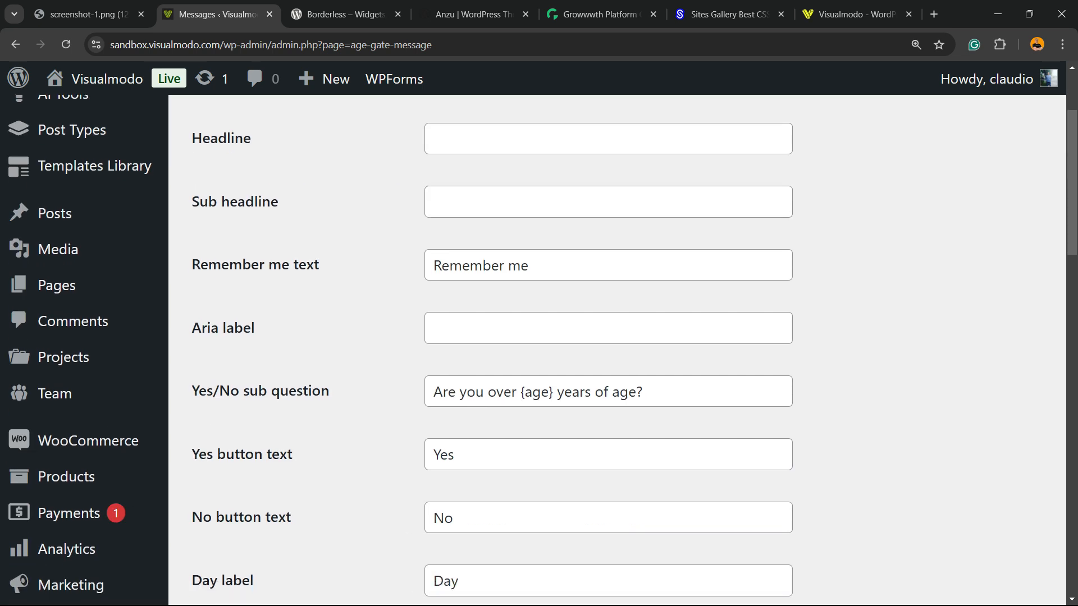
{"action": "scroll", "coordinate": [617, 337], "scroll_direction": "down", "scroll_amount": 8}
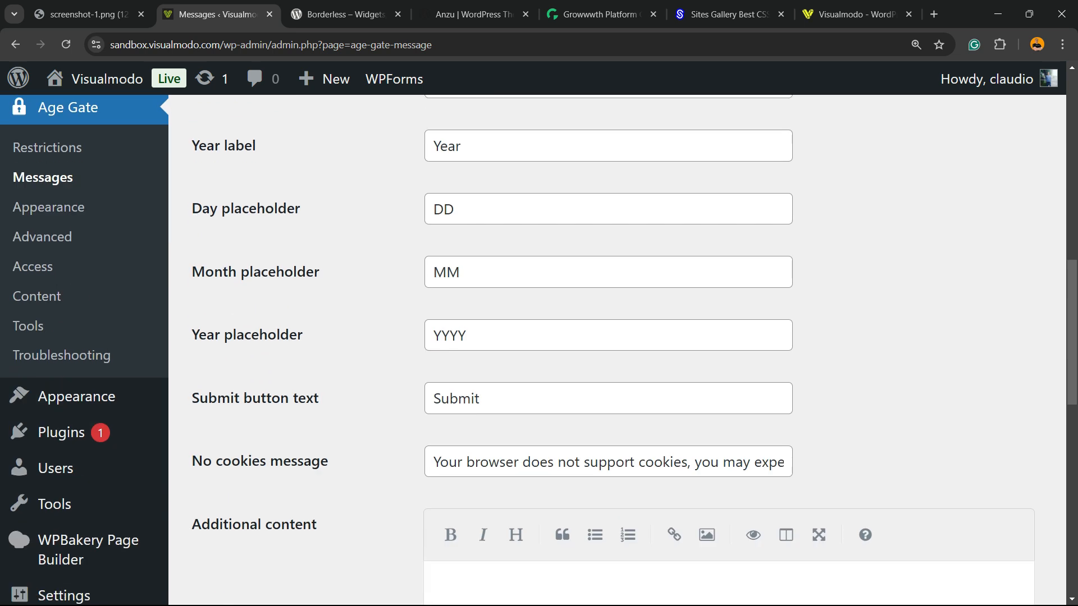
{"action": "scroll", "coordinate": [617, 337], "scroll_direction": "down", "scroll_amount": 8}
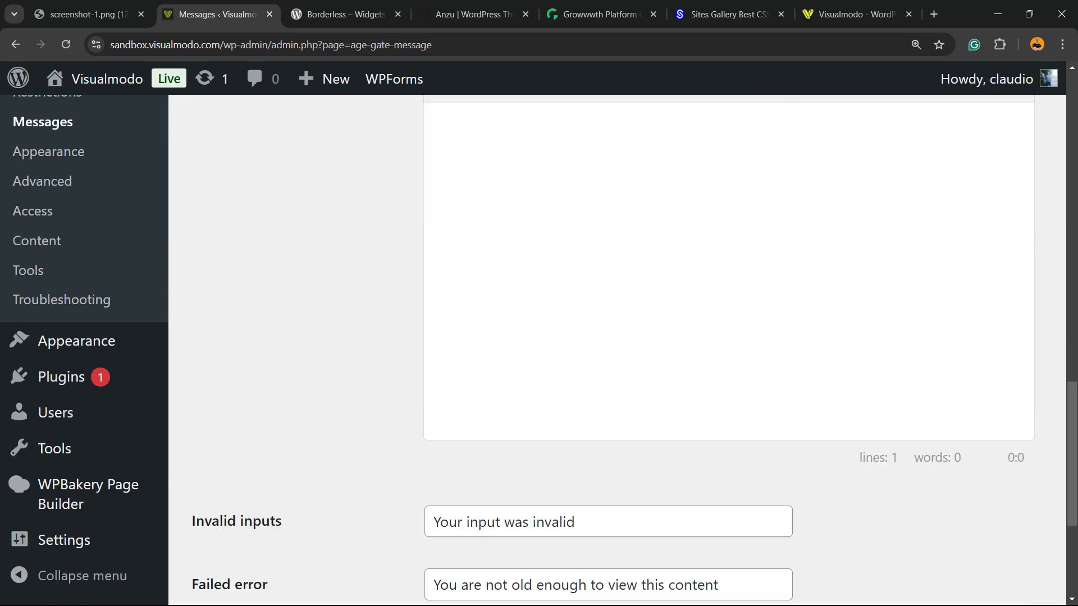
{"action": "scroll", "coordinate": [618, 337], "scroll_direction": "up", "scroll_amount": 1}
{"action": "scroll", "coordinate": [617, 337], "scroll_direction": "up", "scroll_amount": 2}
{"action": "scroll", "coordinate": [617, 337], "scroll_direction": "down", "scroll_amount": 6}
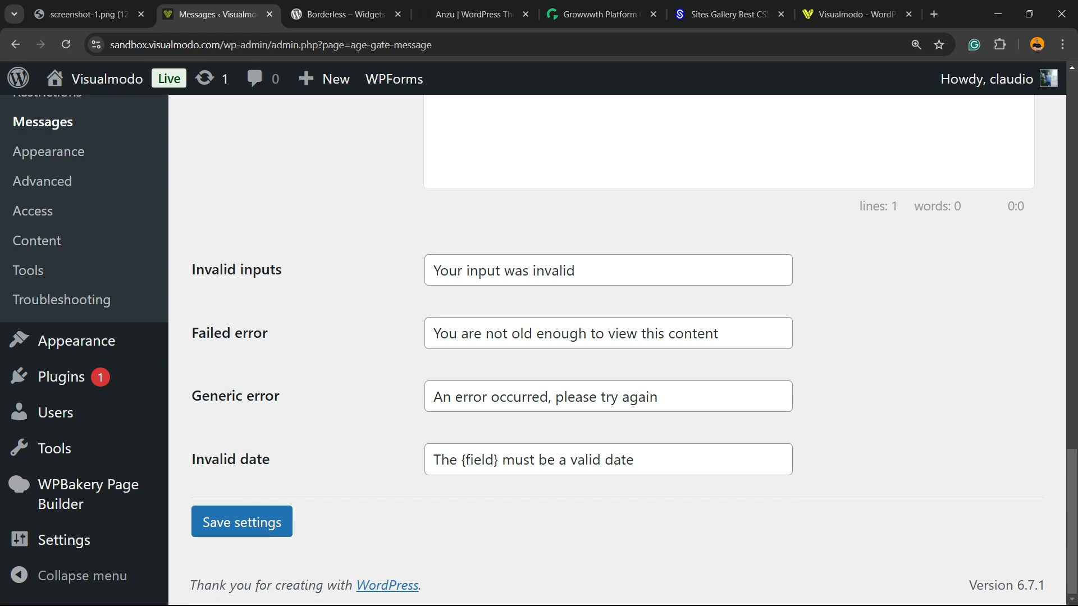
{"action": "scroll", "coordinate": [617, 336], "scroll_direction": "up", "scroll_amount": 18}
Open the Age Gate Appearance settings and examine the logo's upload and media library options, closing the image picker without choosing an image.
{"action": "left_click", "coordinate": [516, 120]}
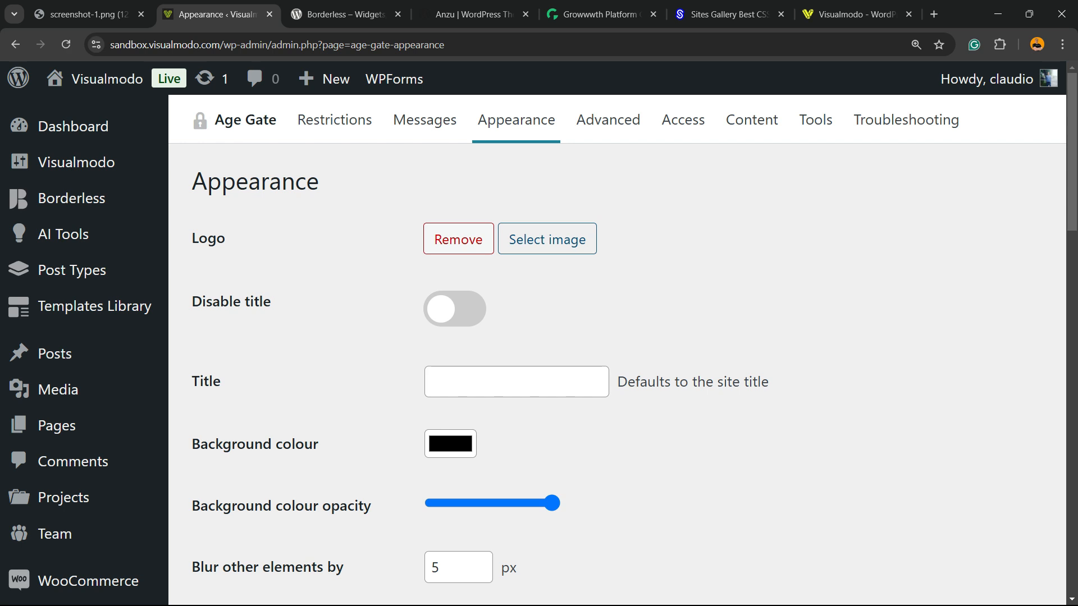
{"action": "left_click", "coordinate": [547, 239]}
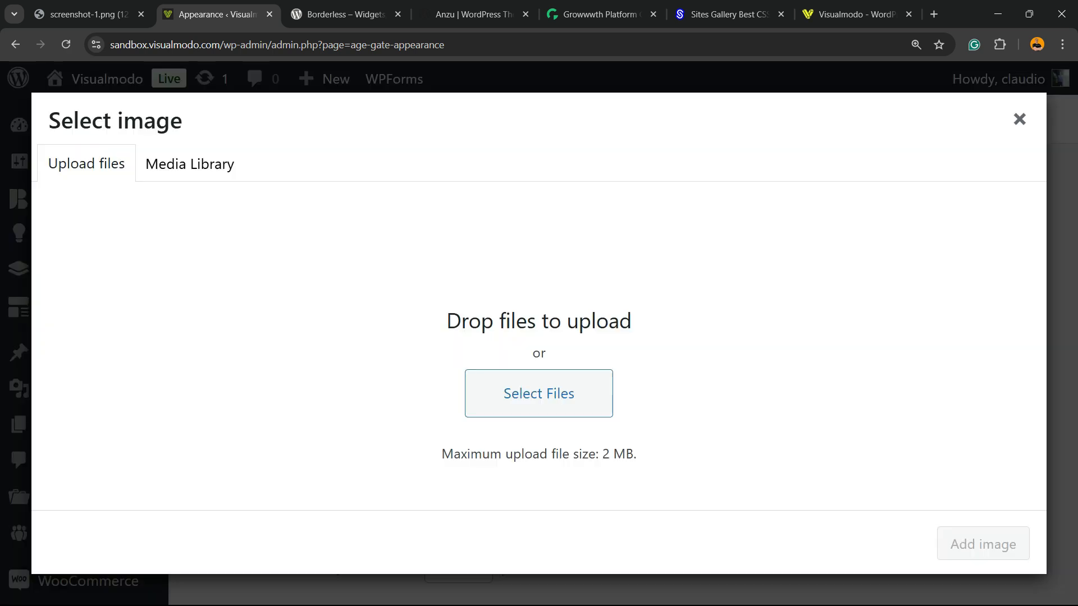
{"action": "left_click", "coordinate": [190, 164]}
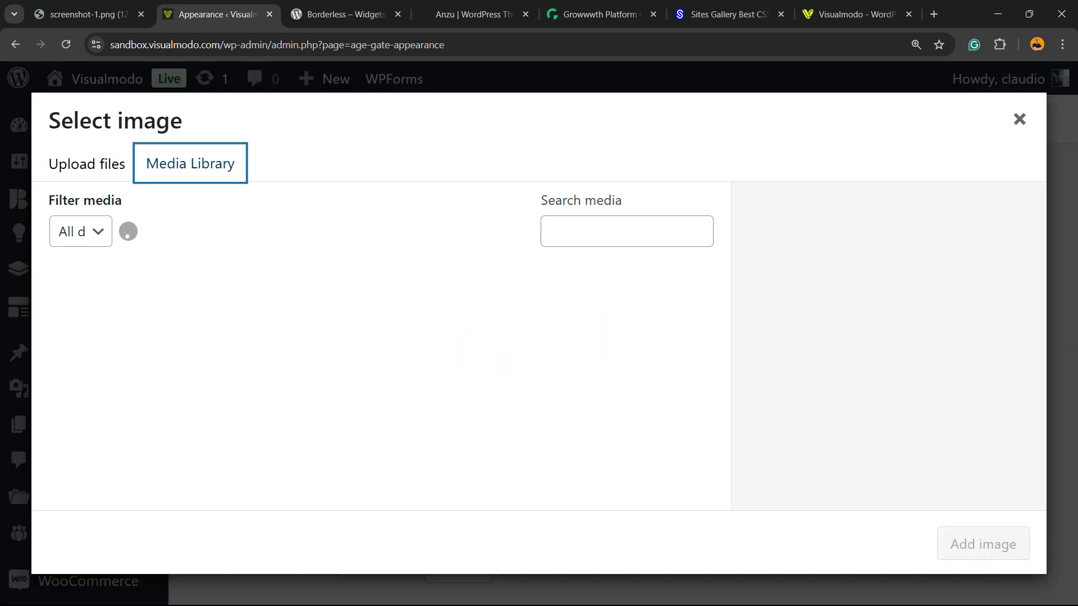
{"action": "left_click", "coordinate": [87, 163]}
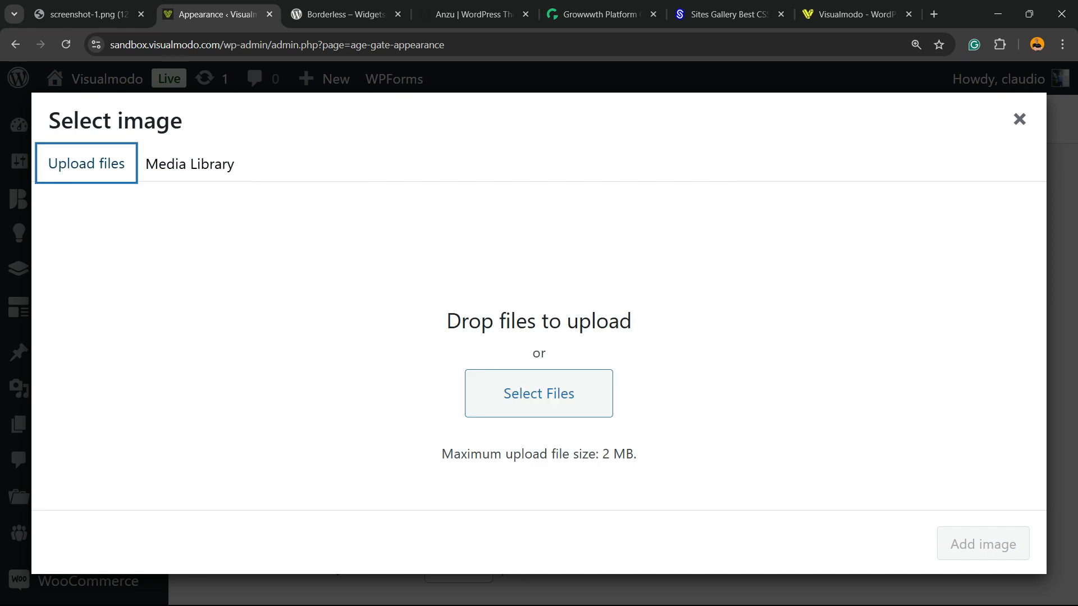
{"action": "left_click", "coordinate": [1019, 119]}
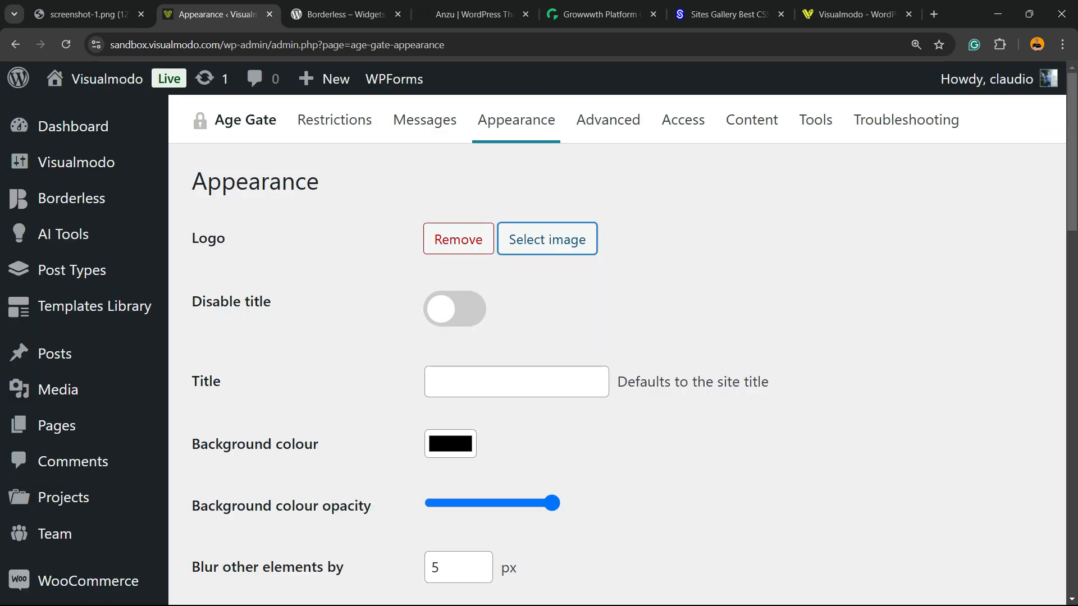
Review the remaining Appearance options, including title, background, foreground and text colours, layout, heading elements, transition and custom page title.
{"action": "scroll", "coordinate": [516, 242], "scroll_direction": "down", "scroll_amount": 2}
{"action": "left_click", "coordinate": [517, 241]}
{"action": "scroll", "coordinate": [539, 348], "scroll_direction": "down", "scroll_amount": 2}
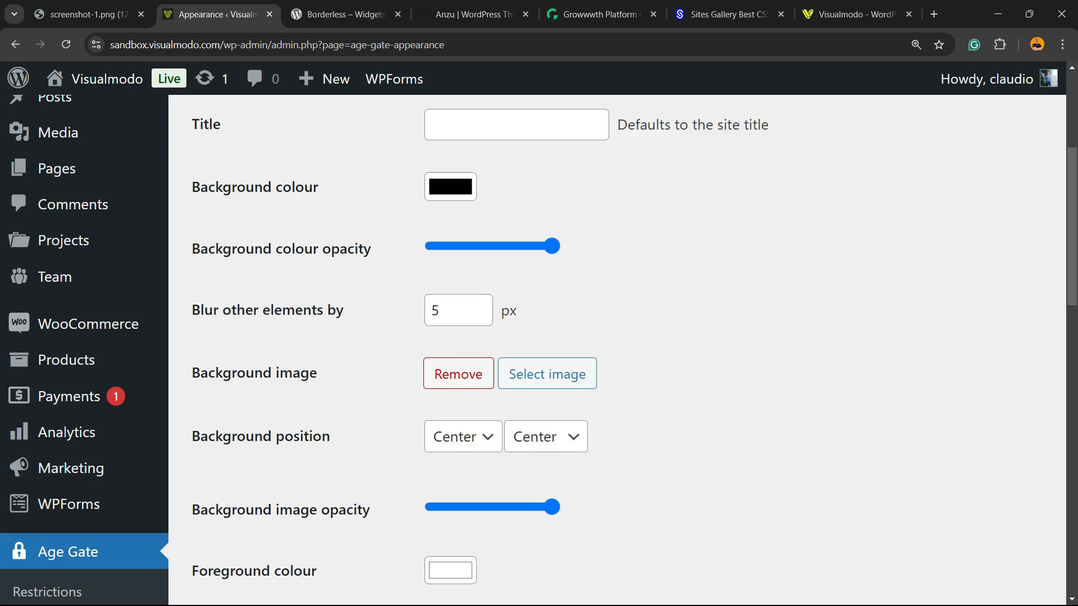
{"action": "scroll", "coordinate": [617, 348], "scroll_direction": "down", "scroll_amount": 2}
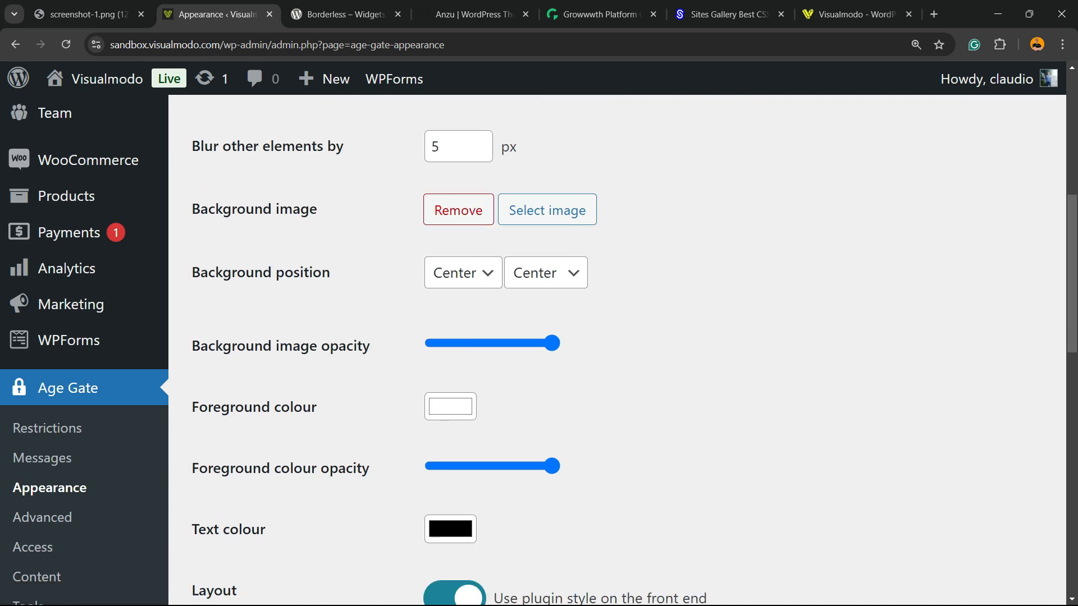
{"action": "scroll", "coordinate": [617, 348], "scroll_direction": "down", "scroll_amount": 2}
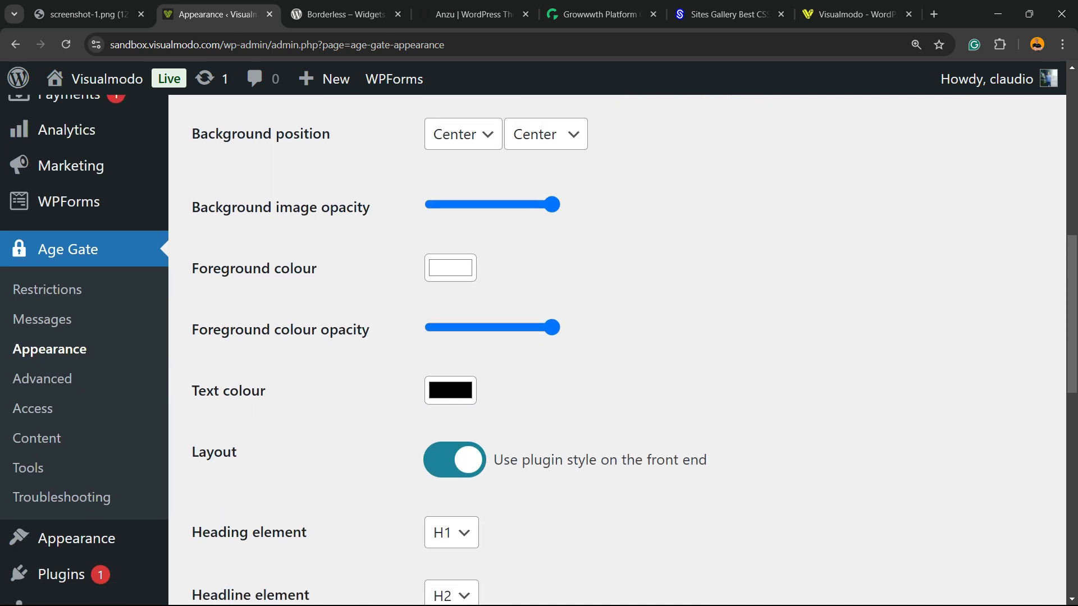
{"action": "scroll", "coordinate": [617, 348], "scroll_direction": "down", "scroll_amount": 2}
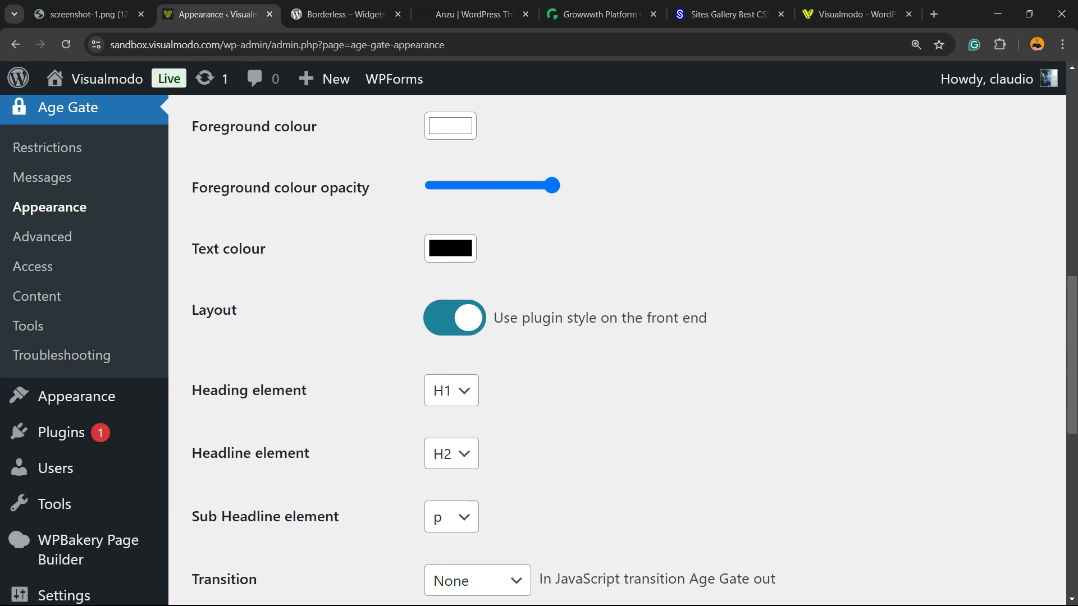
{"action": "scroll", "coordinate": [617, 348], "scroll_direction": "down", "scroll_amount": 2}
{"action": "scroll", "coordinate": [617, 348], "scroll_direction": "down", "scroll_amount": 6}
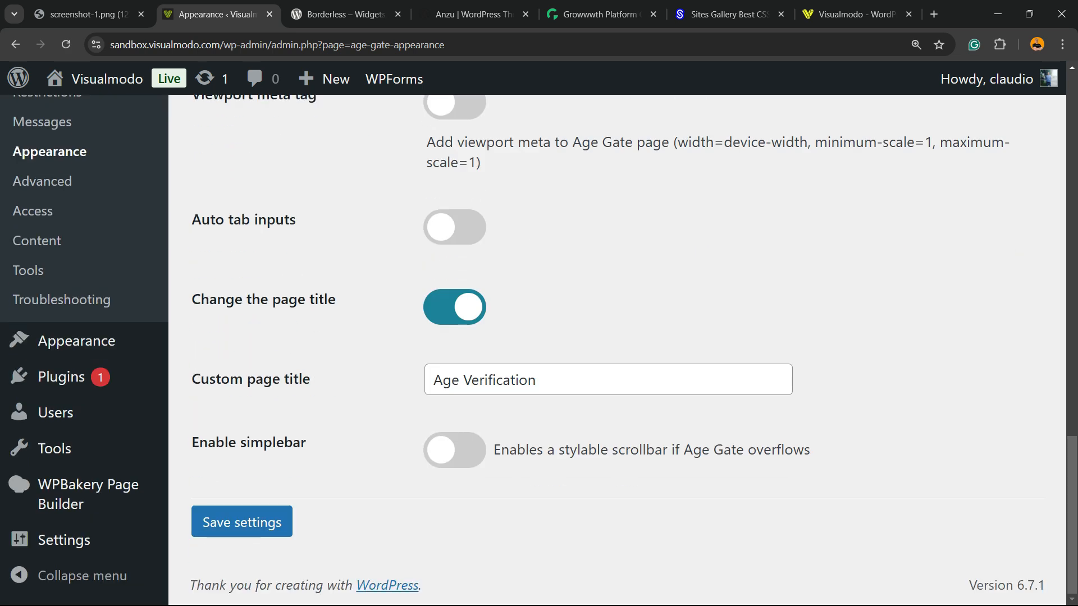
{"action": "scroll", "coordinate": [617, 348], "scroll_direction": "up", "scroll_amount": 10}
Review the Age Gate Advanced settings, covering caching method, front end toolbar, custom bots, cookie name and CSS style.
{"action": "left_click", "coordinate": [608, 120]}
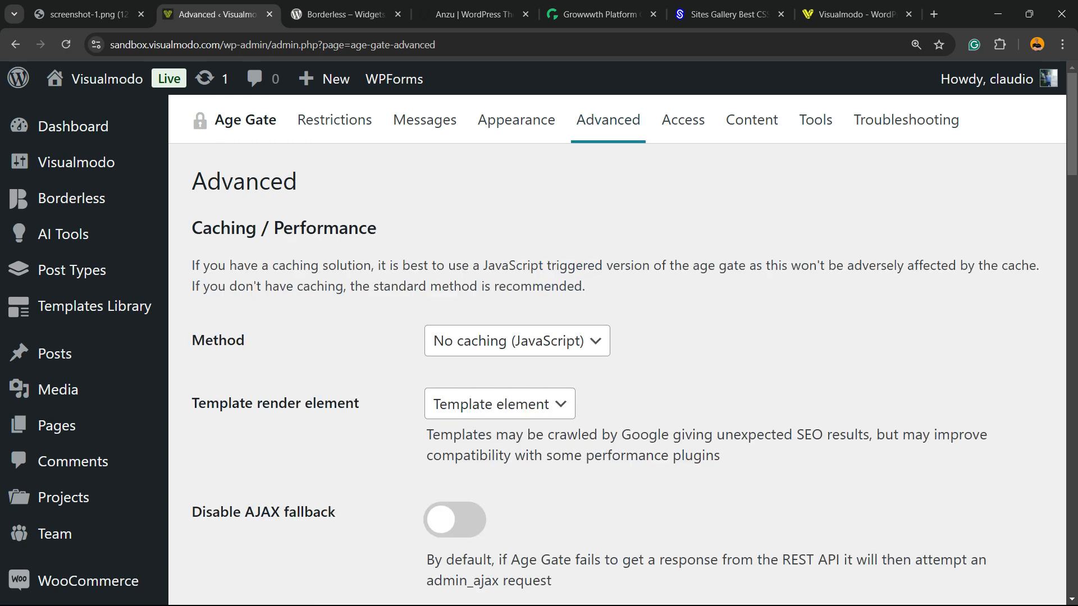
{"action": "scroll", "coordinate": [617, 348], "scroll_direction": "down", "scroll_amount": 2}
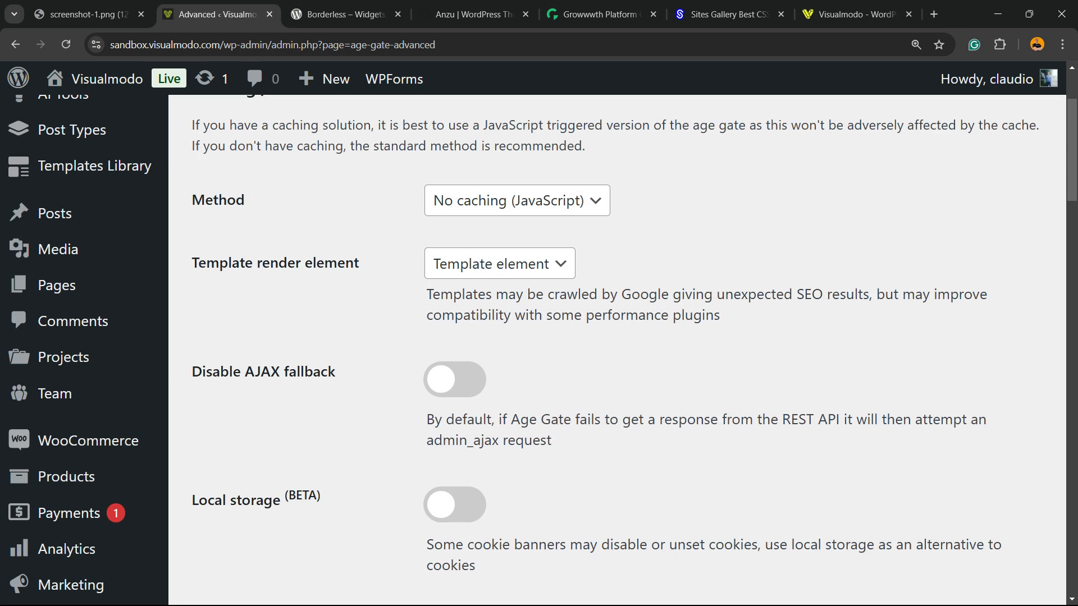
{"action": "scroll", "coordinate": [618, 348], "scroll_direction": "down", "scroll_amount": 2}
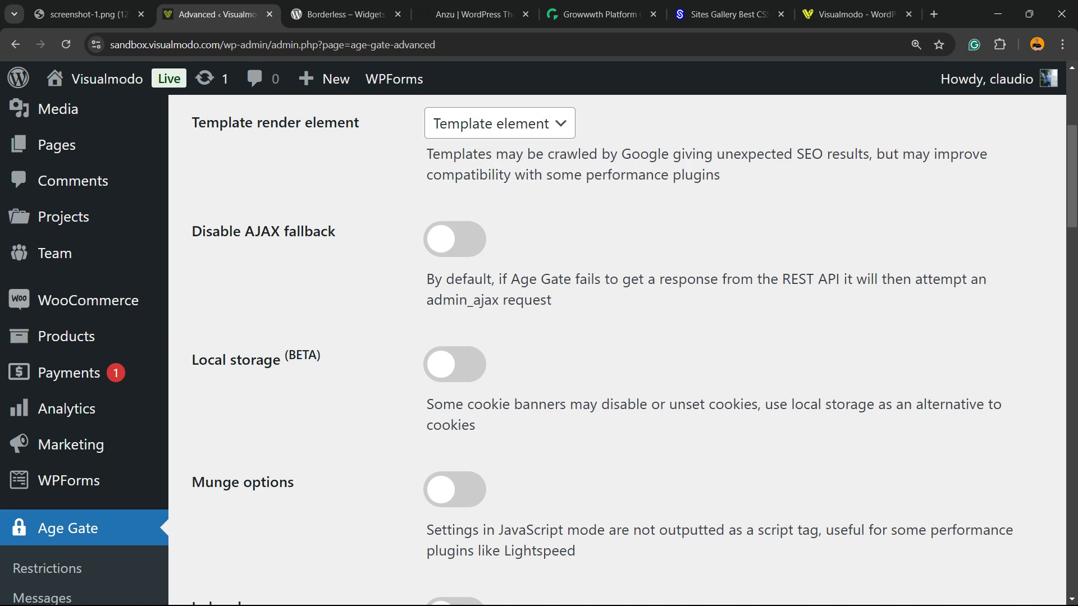
{"action": "scroll", "coordinate": [617, 348], "scroll_direction": "down", "scroll_amount": 5}
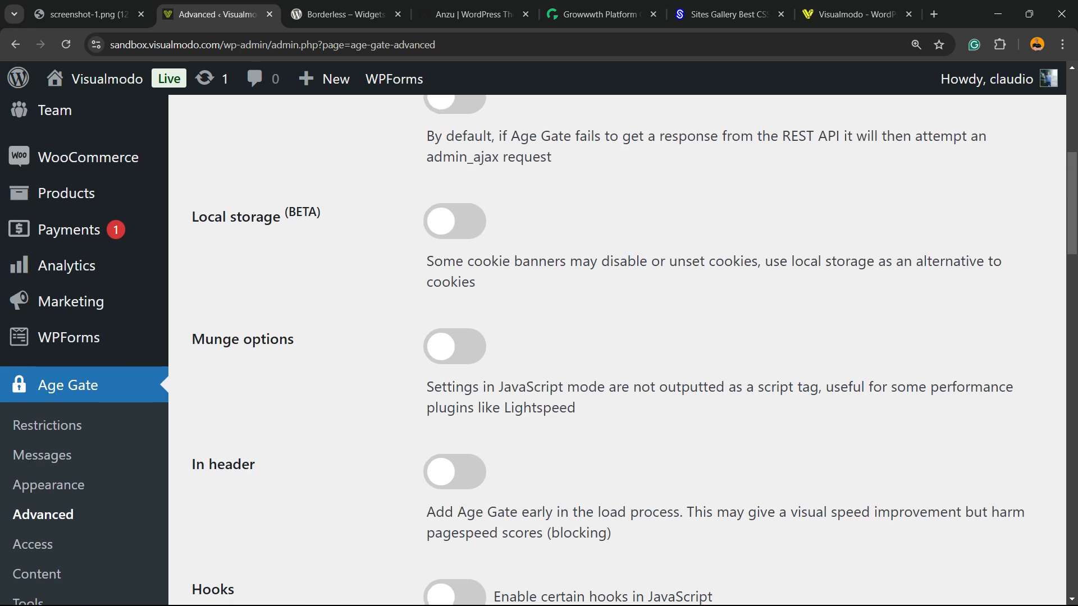
{"action": "scroll", "coordinate": [617, 348], "scroll_direction": "down", "scroll_amount": 18}
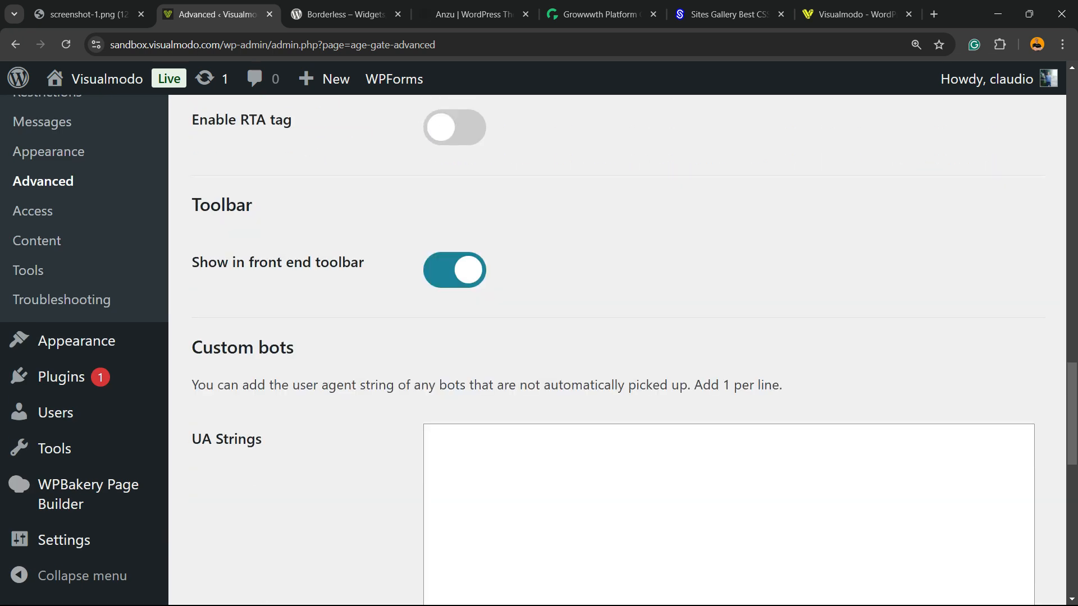
{"action": "scroll", "coordinate": [617, 348], "scroll_direction": "down", "scroll_amount": 6}
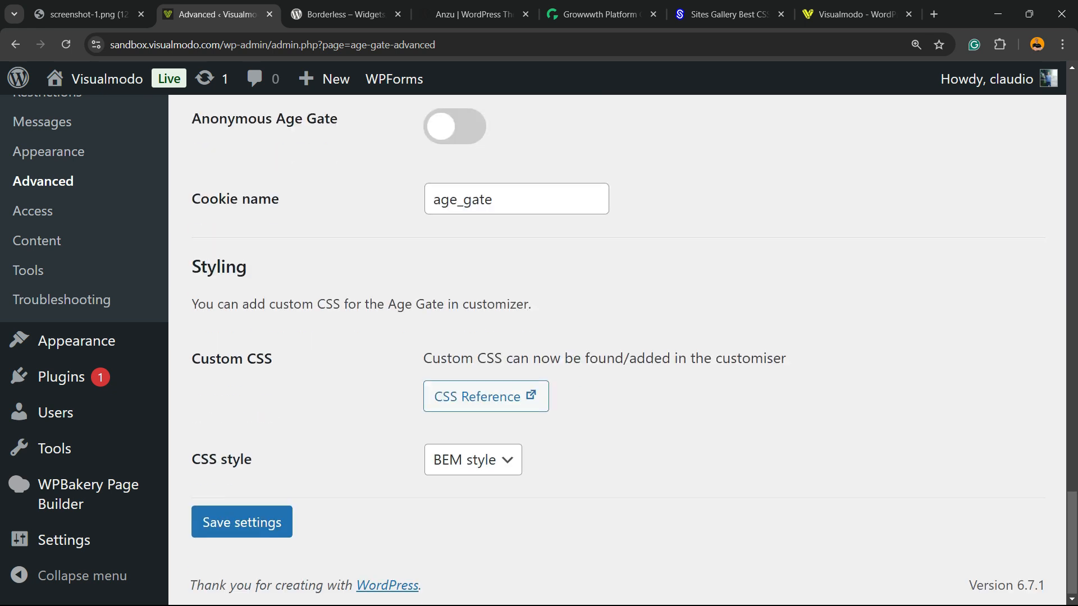
{"action": "scroll", "coordinate": [617, 348], "scroll_direction": "up", "scroll_amount": 20}
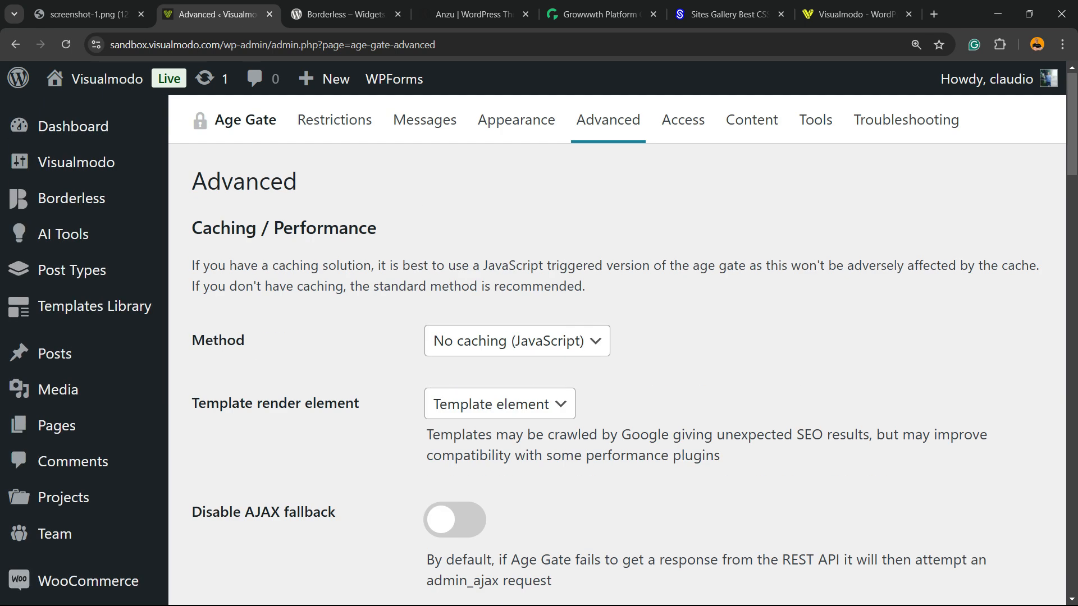
Review the Age Gate Access settings that define which user roles can manage each group of plugin settings.
{"action": "left_click", "coordinate": [683, 120]}
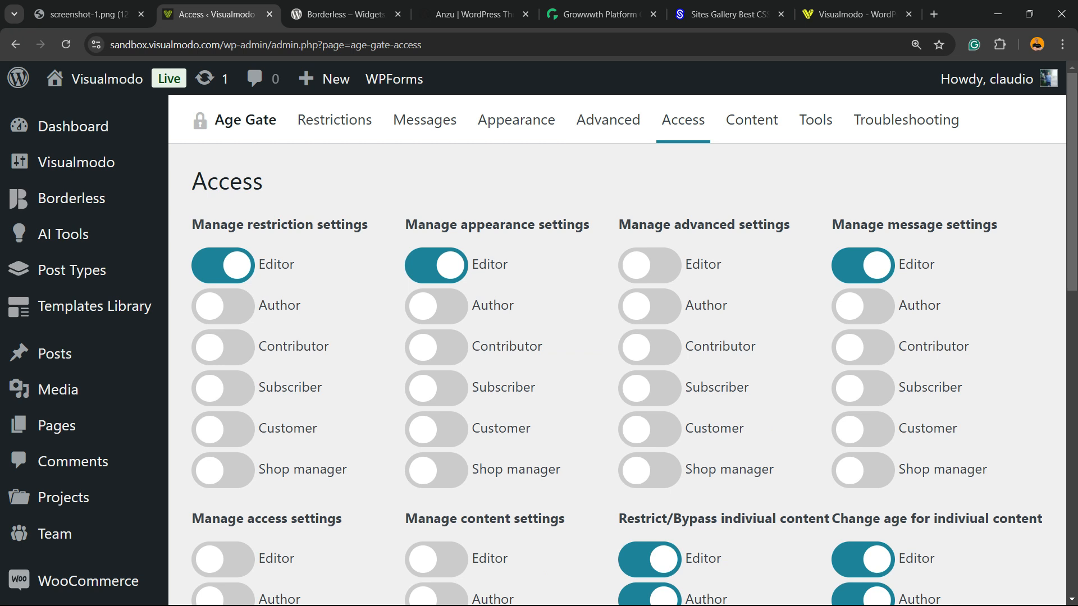
{"action": "scroll", "coordinate": [617, 348], "scroll_direction": "down", "scroll_amount": 10}
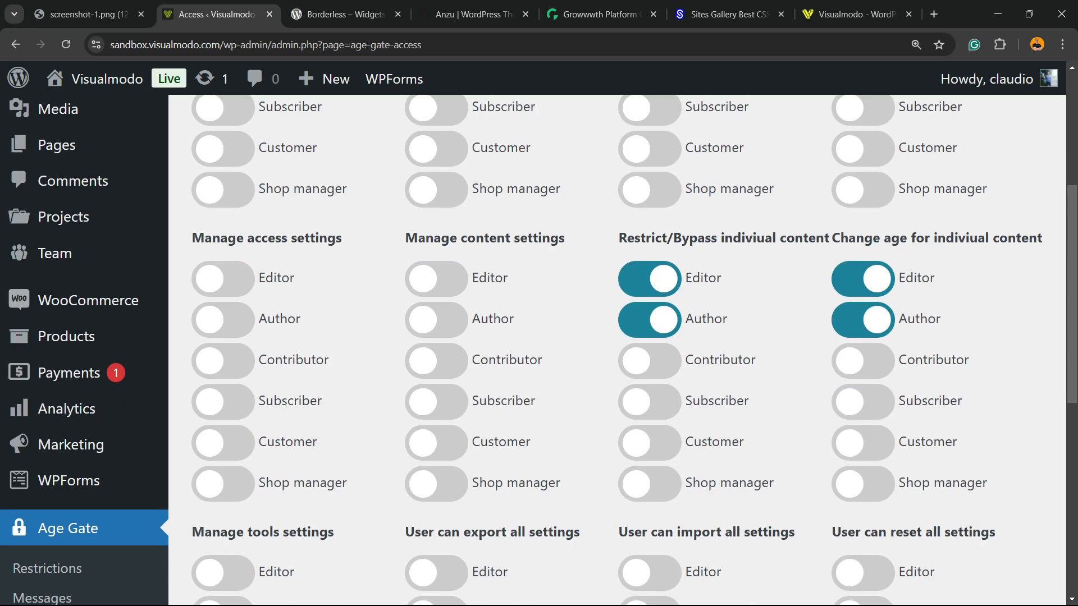
{"action": "scroll", "coordinate": [618, 348], "scroll_direction": "down", "scroll_amount": 3}
{"action": "scroll", "coordinate": [617, 348], "scroll_direction": "up", "scroll_amount": 15}
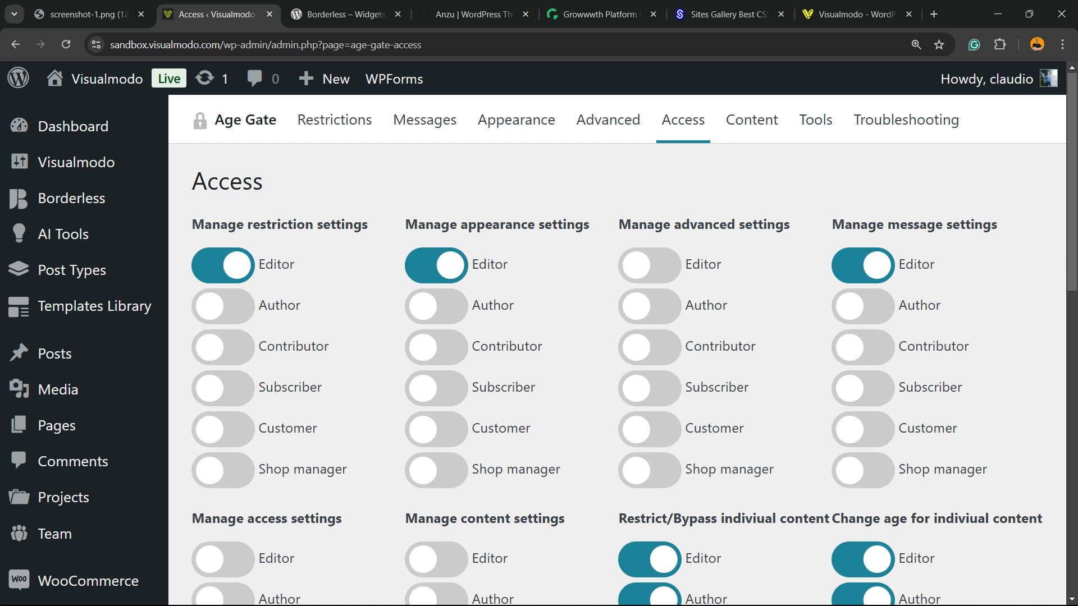
Review the Age Gate Content settings for excluding post types and for ancestor inheritance.
{"action": "left_click", "coordinate": [751, 120]}
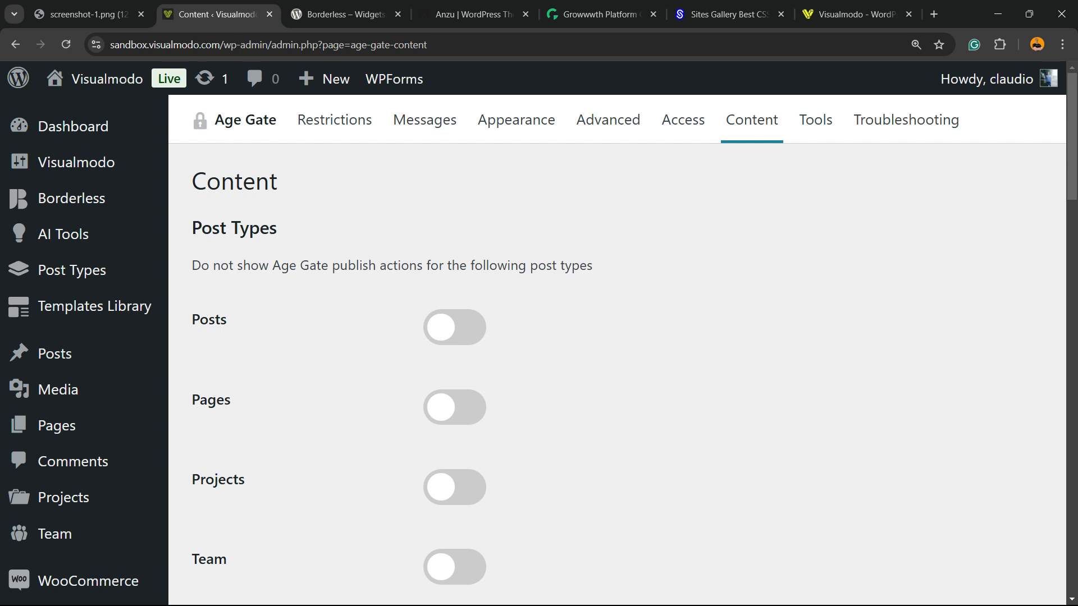
{"action": "scroll", "coordinate": [618, 348], "scroll_direction": "down", "scroll_amount": 6}
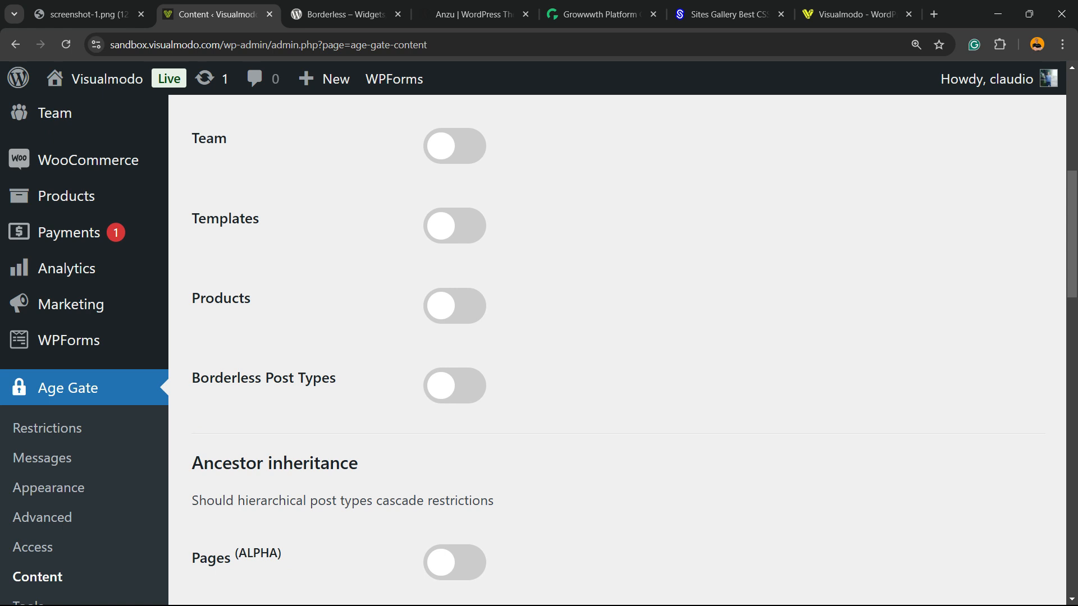
{"action": "scroll", "coordinate": [618, 348], "scroll_direction": "up", "scroll_amount": 6}
Review the Age Gate Tools settings, covering disabling the gate, developer options, and importing or exporting settings.
{"action": "left_click", "coordinate": [815, 119]}
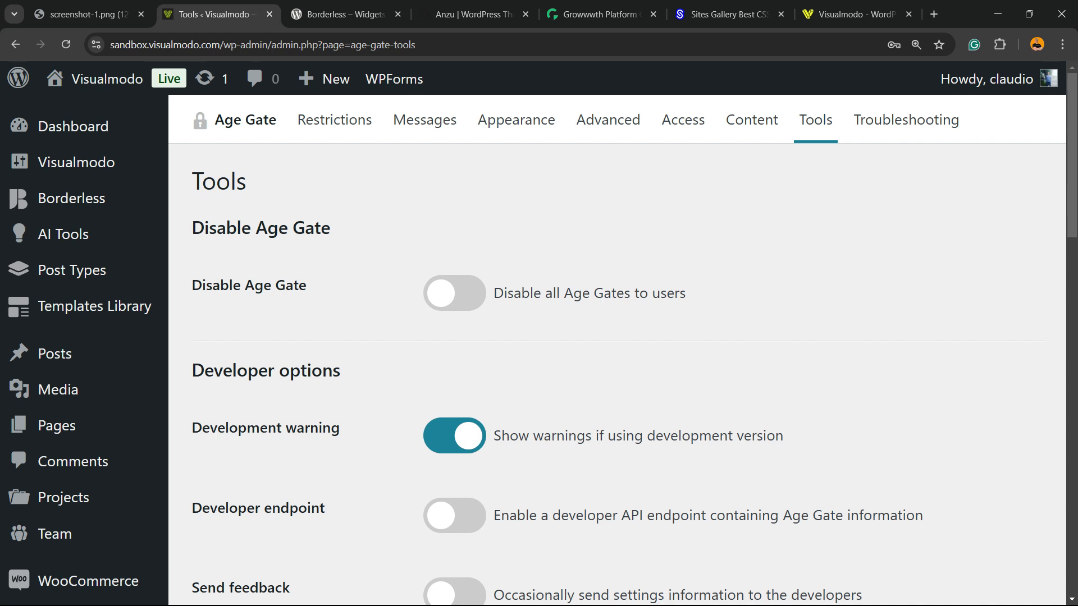
{"action": "scroll", "coordinate": [617, 348], "scroll_direction": "down", "scroll_amount": 7}
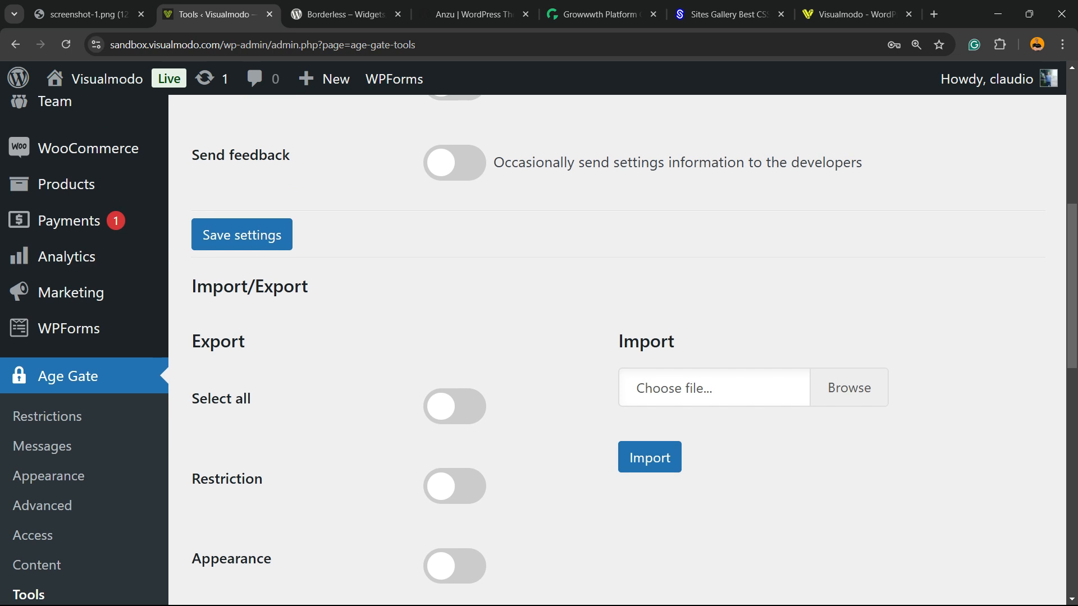
{"action": "scroll", "coordinate": [617, 348], "scroll_direction": "down", "scroll_amount": 2}
{"action": "scroll", "coordinate": [618, 348], "scroll_direction": "down", "scroll_amount": 9}
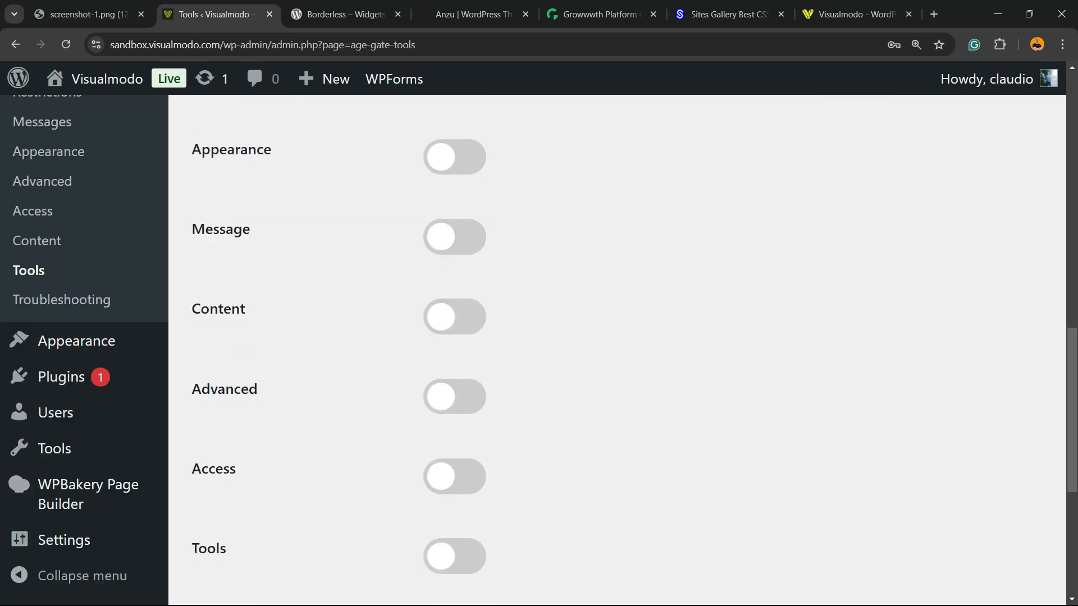
{"action": "scroll", "coordinate": [617, 348], "scroll_direction": "up", "scroll_amount": 11}
{"action": "scroll", "coordinate": [617, 348], "scroll_direction": "down", "scroll_amount": 9}
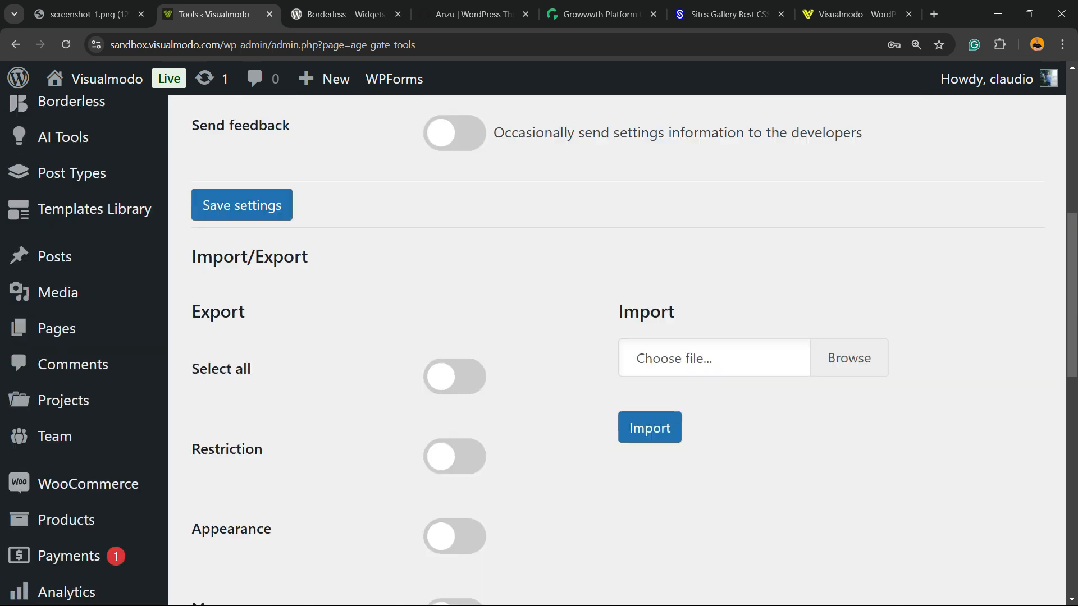
{"action": "scroll", "coordinate": [617, 348], "scroll_direction": "up", "scroll_amount": 15}
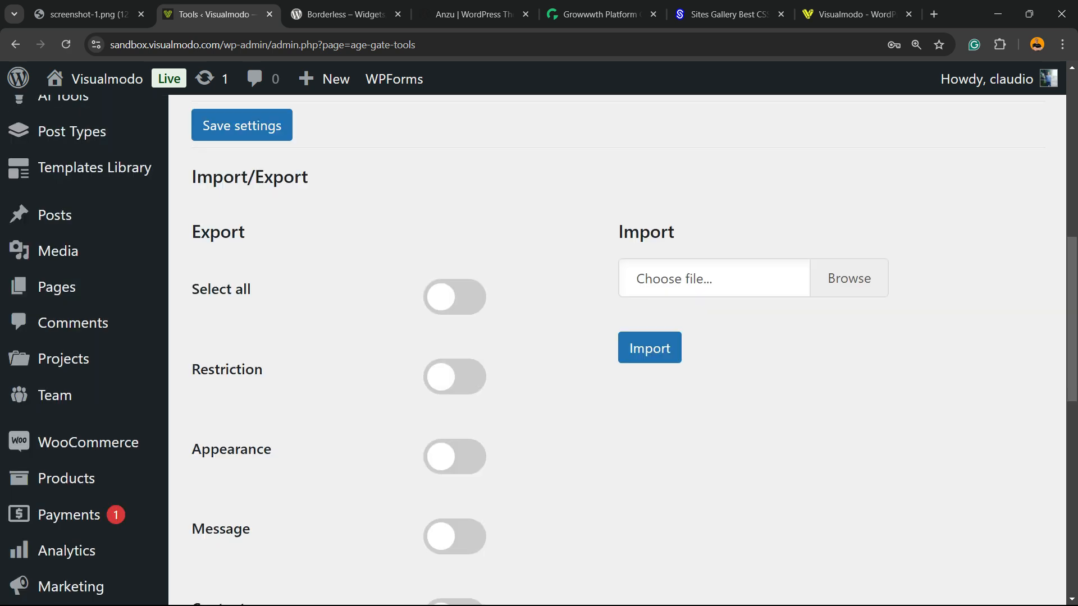
Look through the help topics on the Age Gate Troubleshooting page.
{"action": "left_click", "coordinate": [898, 121]}
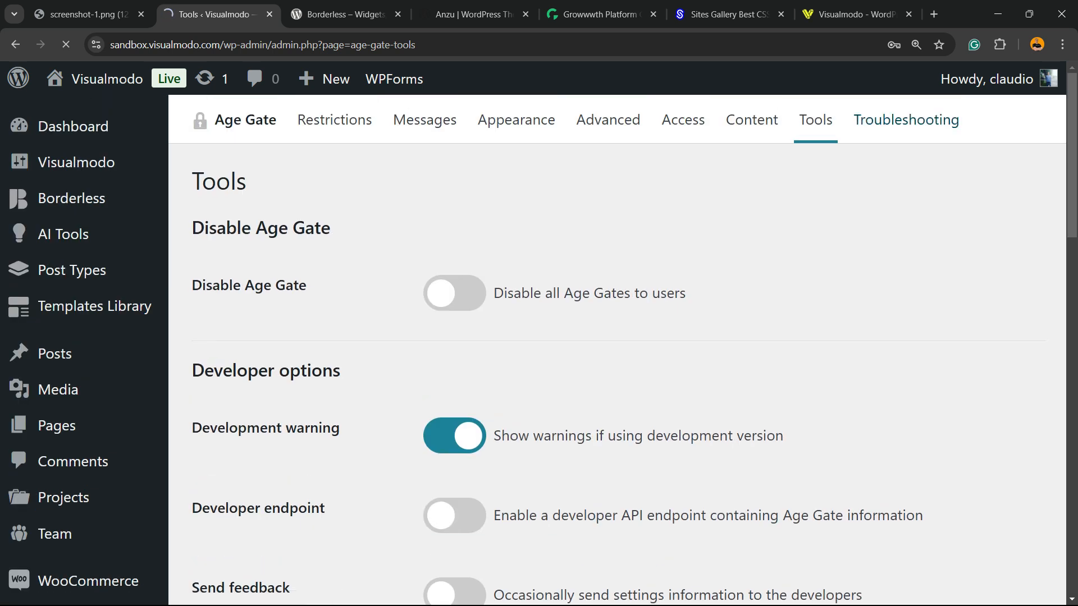
{"action": "scroll", "coordinate": [618, 348], "scroll_direction": "down", "scroll_amount": 5}
{"action": "scroll", "coordinate": [617, 348], "scroll_direction": "down", "scroll_amount": 5}
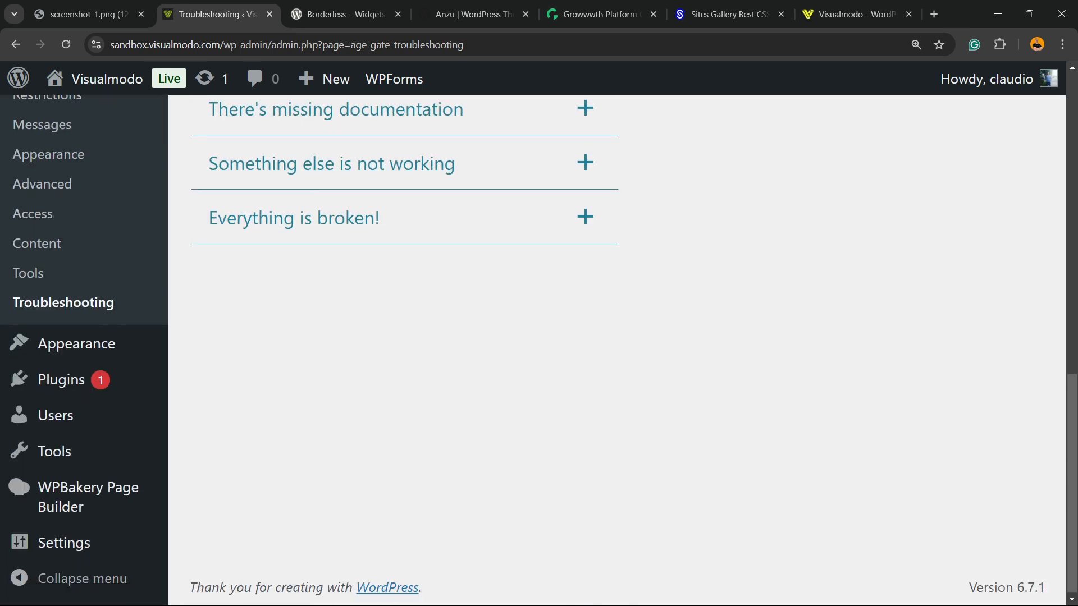
{"action": "scroll", "coordinate": [617, 348], "scroll_direction": "up", "scroll_amount": 10}
Open the site's front end in a new browser tab and check the age verification screen.
{"action": "mouse_move", "coordinate": [106, 78]}
{"action": "right_click", "coordinate": [112, 115]}
{"action": "left_click", "coordinate": [163, 127]}
{"action": "left_click", "coordinate": [303, 14]}
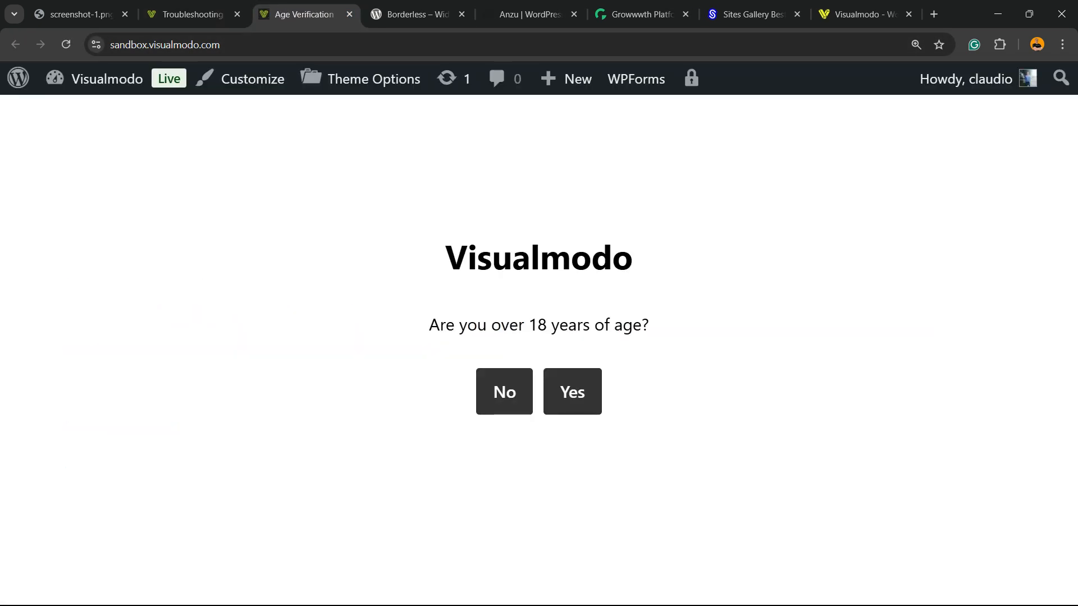
{"action": "left_click_drag", "start_coordinate": [633, 266], "coordinate": [650, 328]}
{"action": "left_click", "coordinate": [649, 328]}
{"action": "left_click_drag", "start_coordinate": [477, 326], "coordinate": [633, 326]}
{"action": "left_click", "coordinate": [632, 325]}
Upload the "visualmodo logo" picture and set it as the logo in the Age Gate Appearance settings.
{"action": "left_click", "coordinate": [188, 14]}
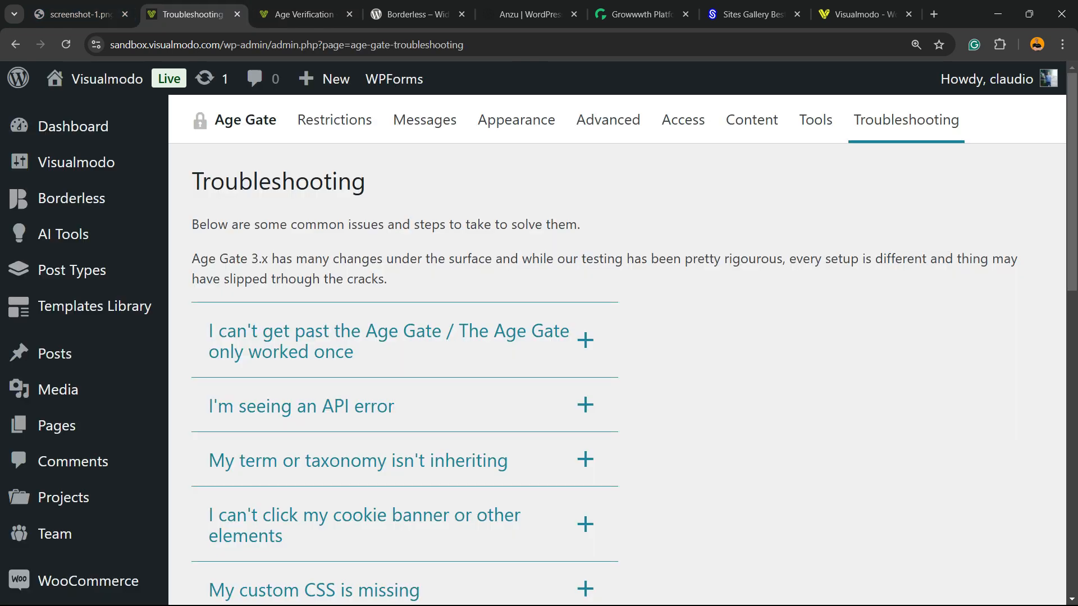
{"action": "left_click", "coordinate": [516, 119]}
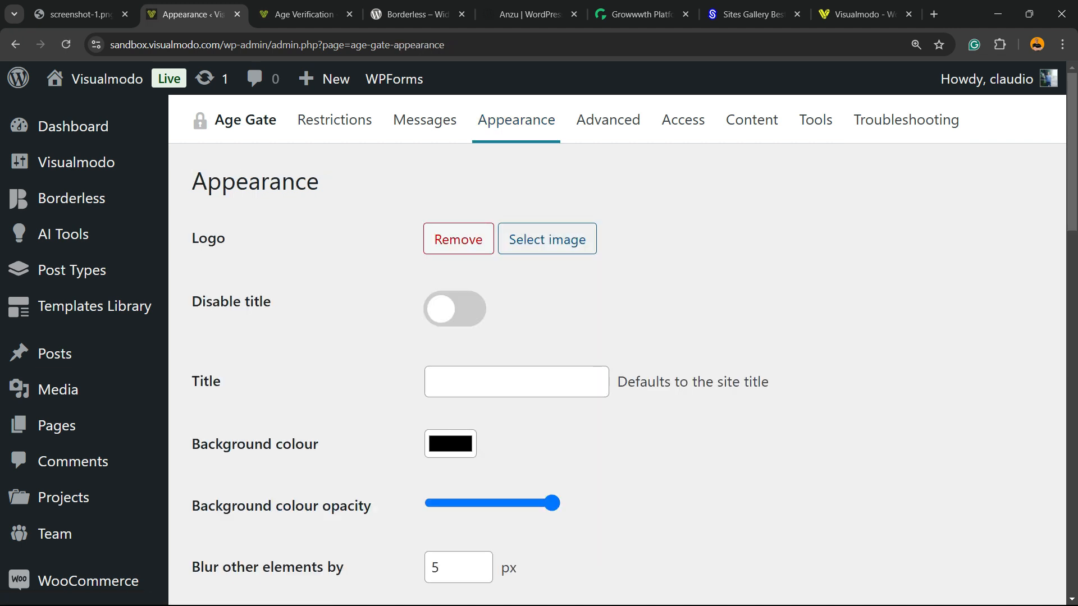
{"action": "left_click", "coordinate": [547, 239]}
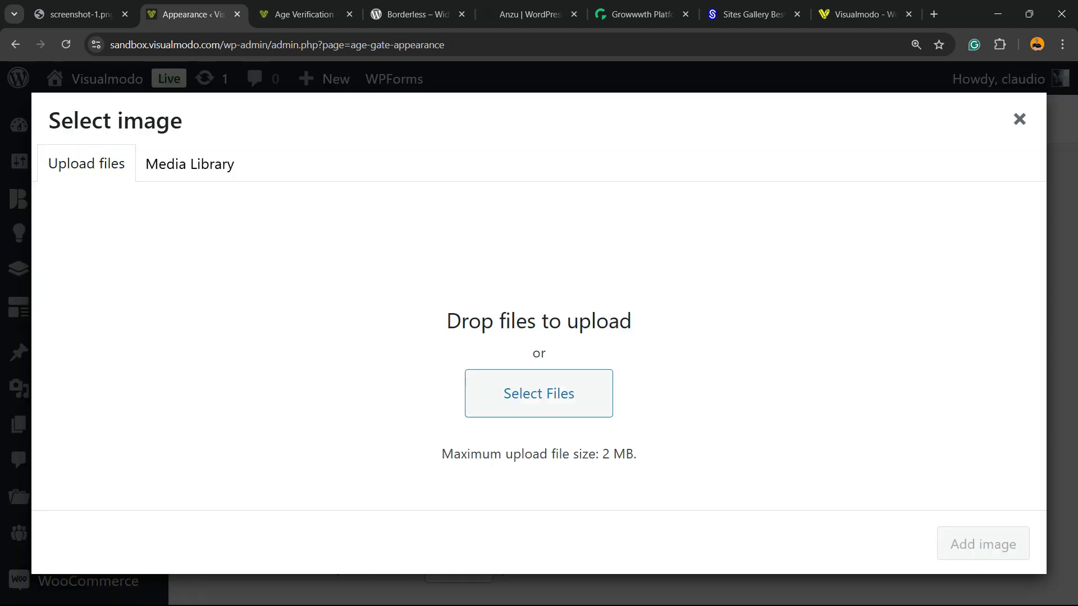
{"action": "left_click", "coordinate": [539, 394]}
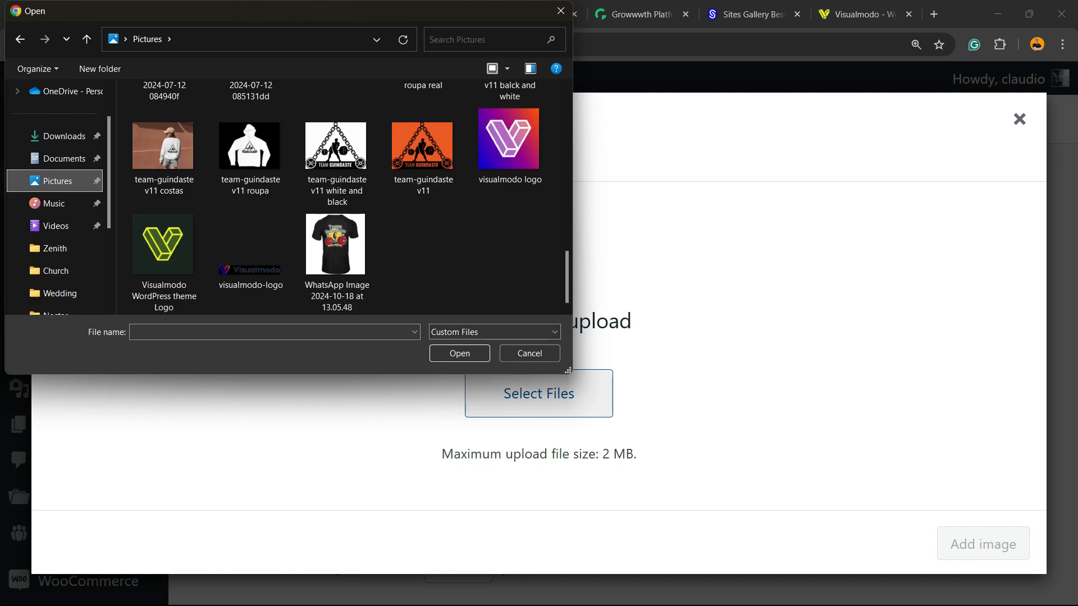
{"action": "double_click", "coordinate": [509, 142]}
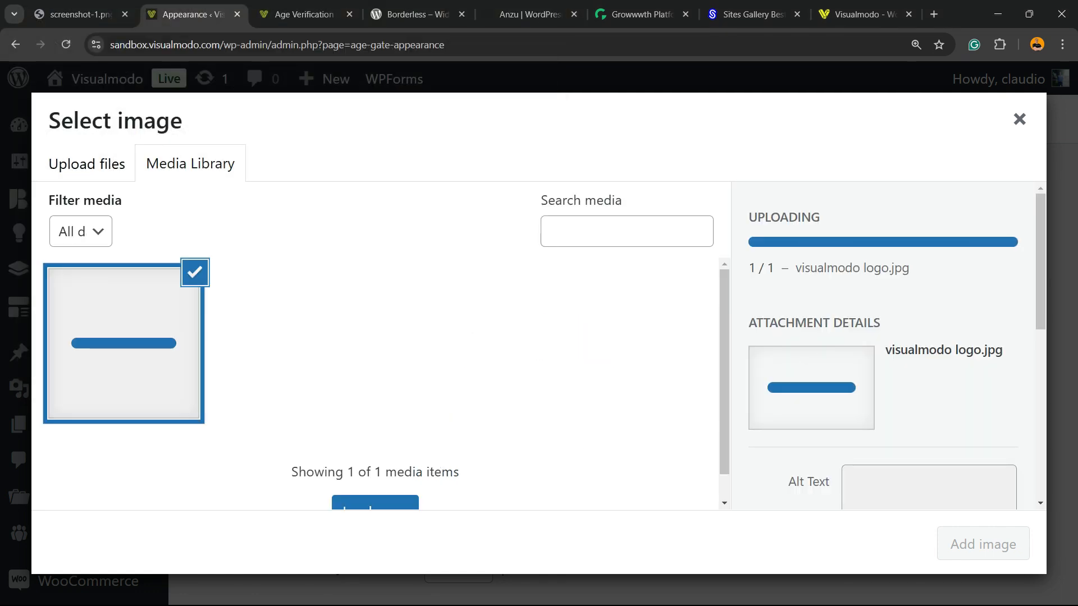
{"action": "left_click", "coordinate": [983, 544]}
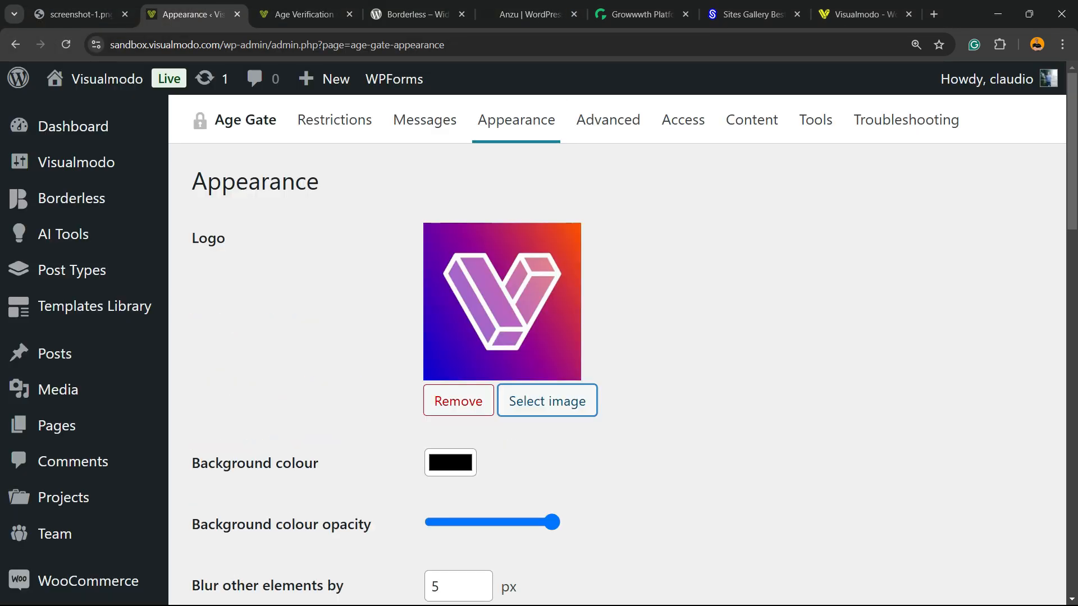
Change the age gate's background colour to dark grey.
{"action": "scroll", "coordinate": [983, 544], "scroll_direction": "down", "scroll_amount": 2}
{"action": "left_click", "coordinate": [450, 322]}
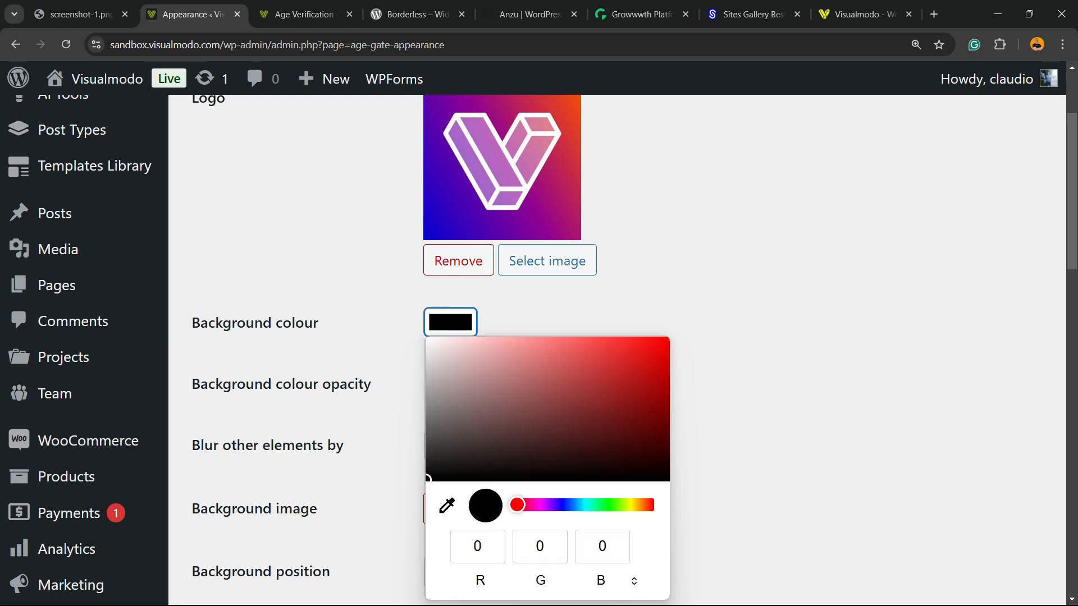
{"action": "left_click_drag", "start_coordinate": [559, 387], "coordinate": [425, 445]}
{"action": "left_click", "coordinate": [395, 418]}
Save the Age Gate Appearance settings.
{"action": "scroll", "coordinate": [458, 368], "scroll_direction": "down", "scroll_amount": 2}
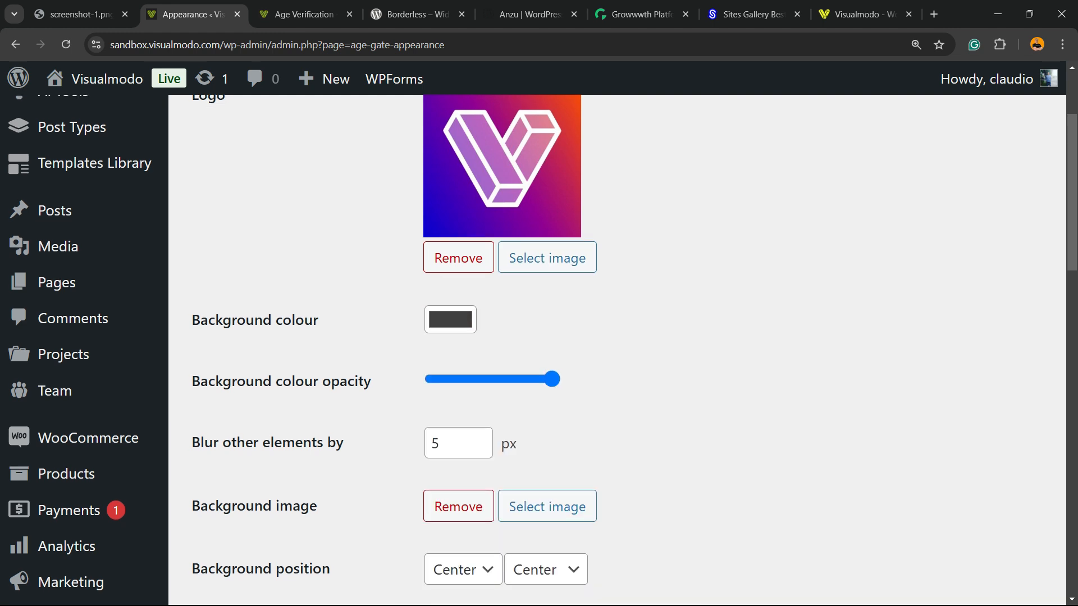
{"action": "scroll", "coordinate": [458, 368], "scroll_direction": "down", "scroll_amount": 2}
{"action": "scroll", "coordinate": [458, 369], "scroll_direction": "down", "scroll_amount": 2}
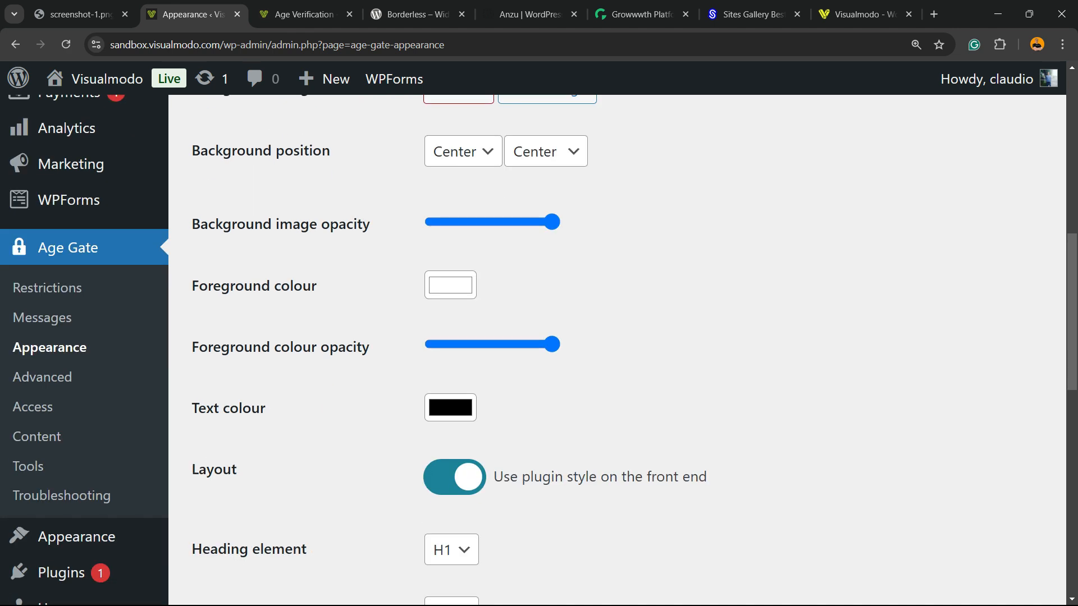
{"action": "scroll", "coordinate": [458, 369], "scroll_direction": "down", "scroll_amount": 6}
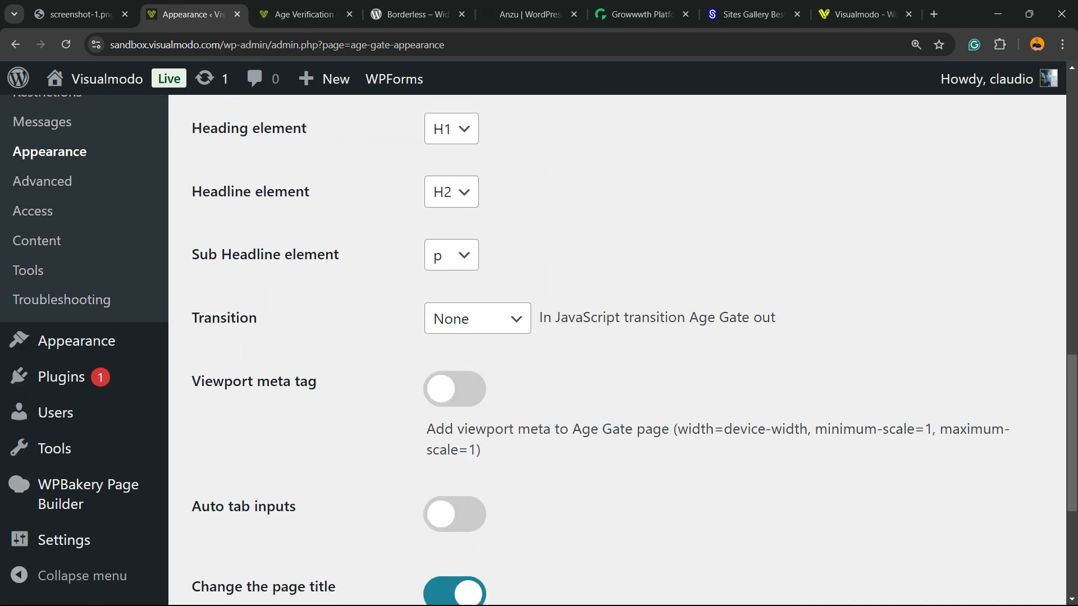
{"action": "scroll", "coordinate": [458, 369], "scroll_direction": "down", "scroll_amount": 2}
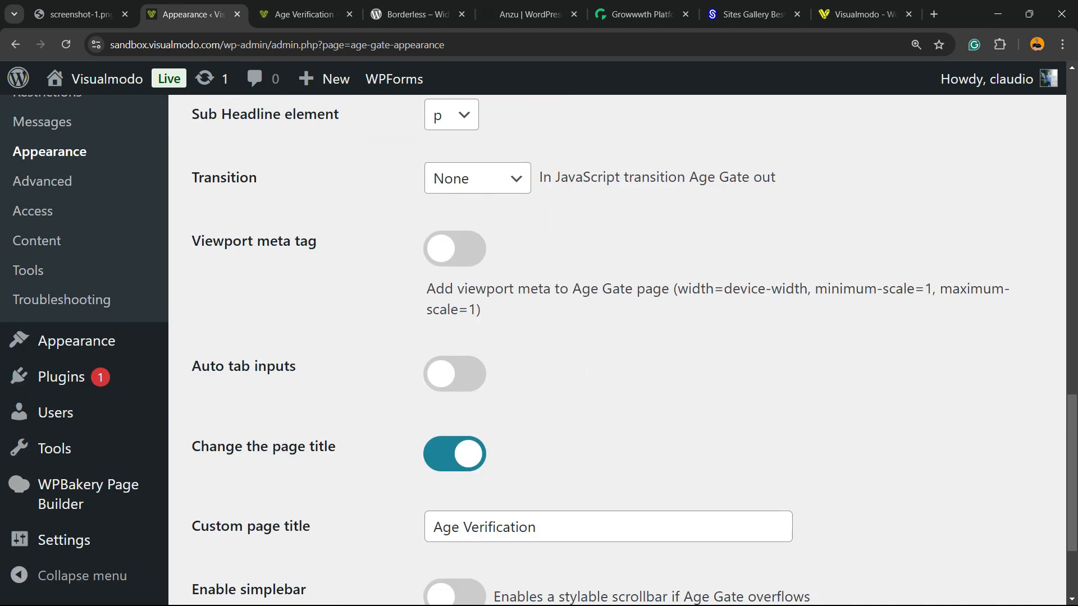
{"action": "scroll", "coordinate": [628, 348], "scroll_direction": "down", "scroll_amount": 2}
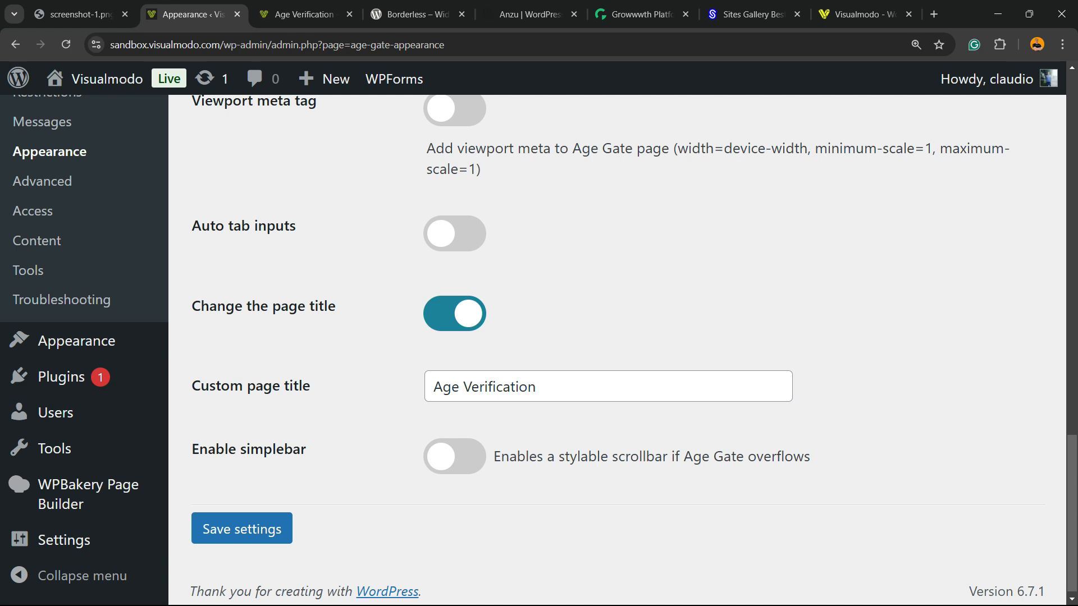
{"action": "scroll", "coordinate": [616, 348], "scroll_direction": "down", "scroll_amount": 1}
{"action": "left_click", "coordinate": [242, 521]}
Reload the site's front end and check the logo, background and answer buttons on the age verification screen.
{"action": "left_click", "coordinate": [304, 14]}
{"action": "key", "text": "F5"}
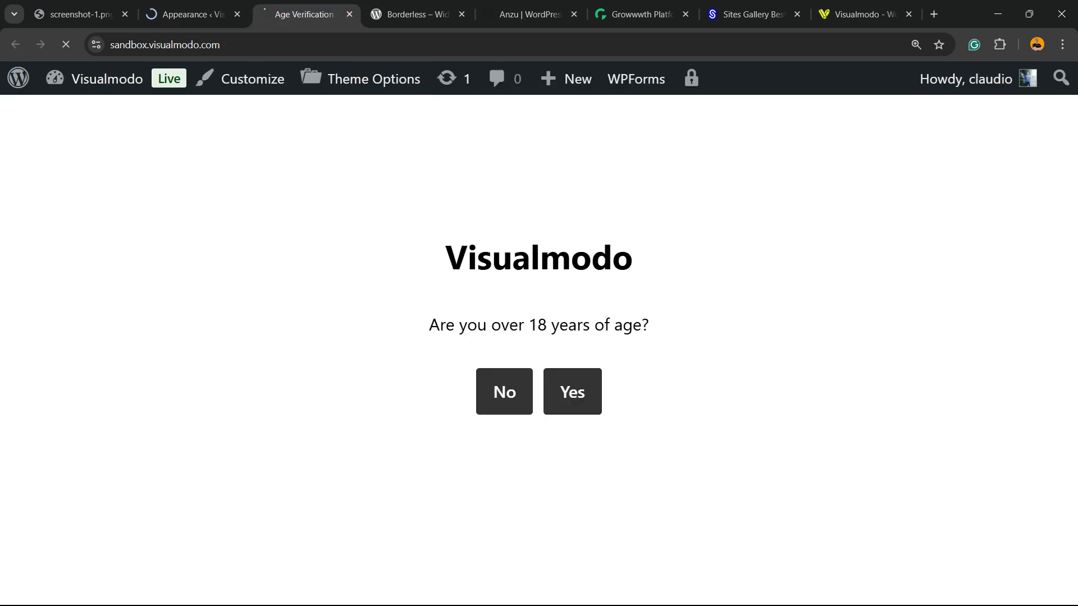
{"action": "scroll", "coordinate": [532, 344], "scroll_direction": "down", "scroll_amount": 2}
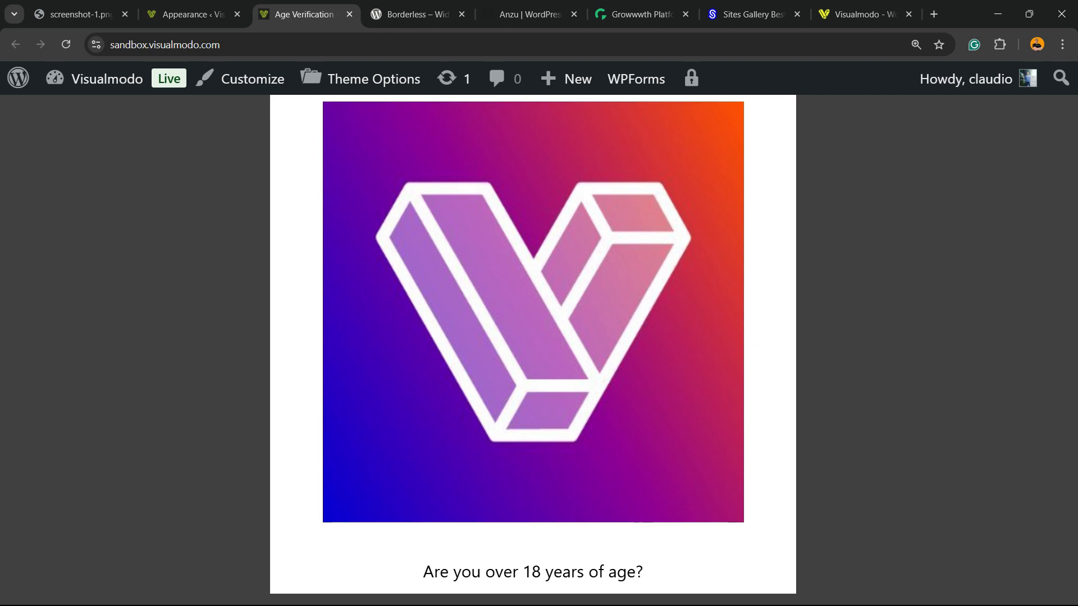
{"action": "scroll", "coordinate": [532, 344], "scroll_direction": "up", "scroll_amount": 2}
{"action": "scroll", "coordinate": [532, 344], "scroll_direction": "down", "scroll_amount": 2}
{"action": "scroll", "coordinate": [532, 344], "scroll_direction": "up", "scroll_amount": 2}
{"action": "scroll", "coordinate": [533, 344], "scroll_direction": "down", "scroll_amount": 2}
{"action": "scroll", "coordinate": [532, 344], "scroll_direction": "up", "scroll_amount": 2}
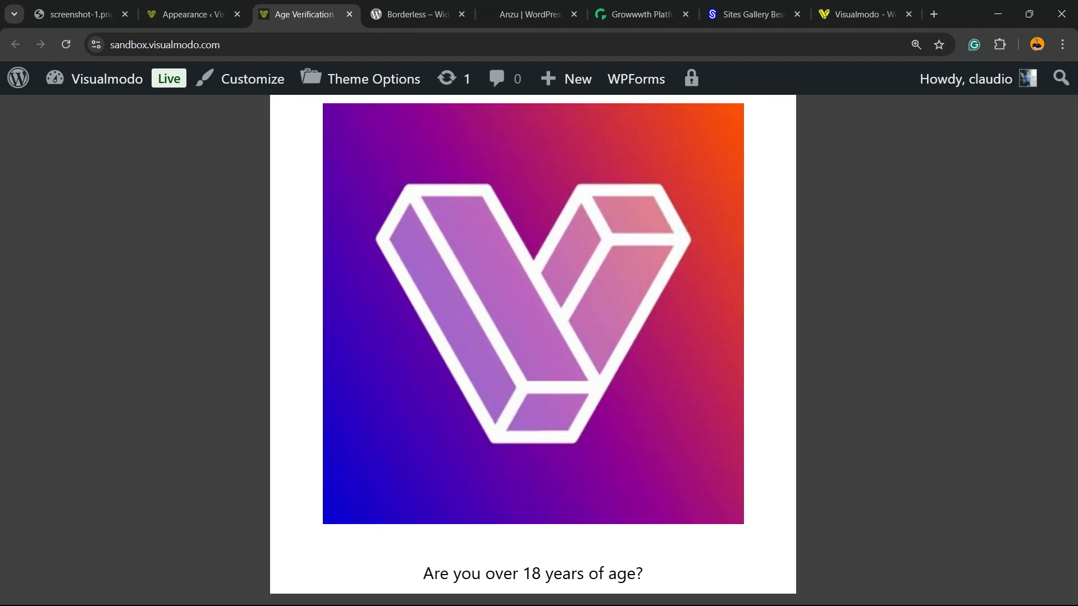
{"action": "scroll", "coordinate": [532, 344], "scroll_direction": "down", "scroll_amount": 2}
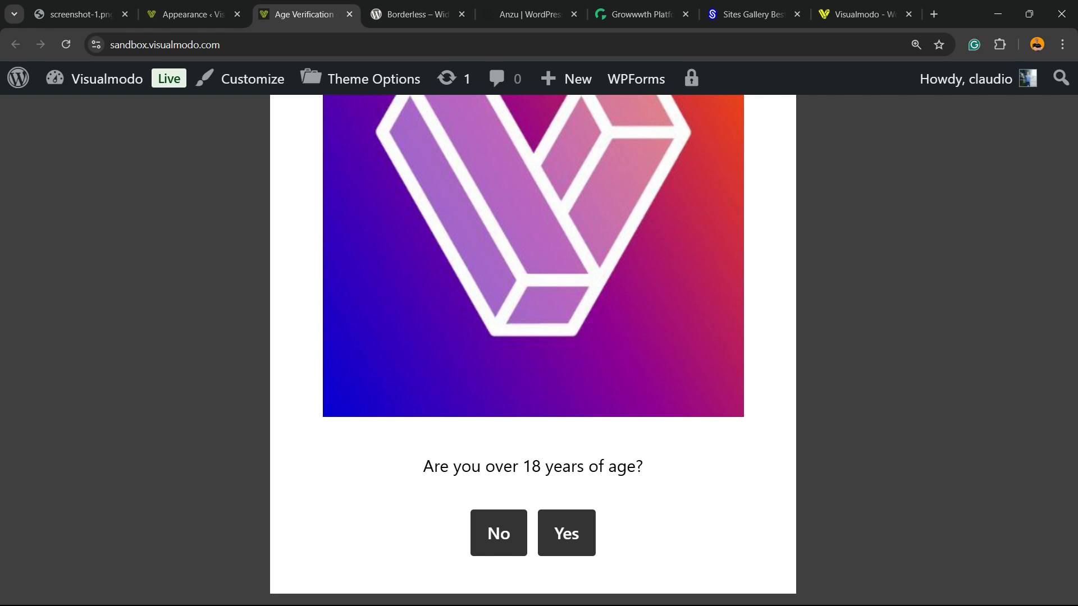
Return to the Age Gate Appearance settings and review the page from the logo to the page title options.
{"action": "left_click", "coordinate": [188, 14]}
{"action": "scroll", "coordinate": [617, 337], "scroll_direction": "down", "scroll_amount": 5}
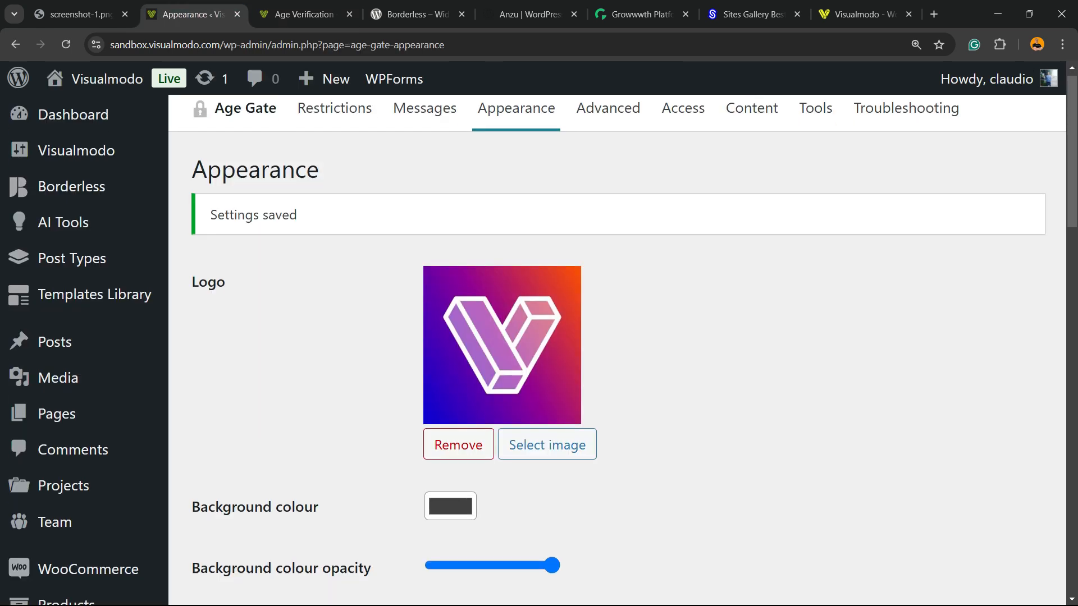
{"action": "scroll", "coordinate": [618, 337], "scroll_direction": "up", "scroll_amount": 8}
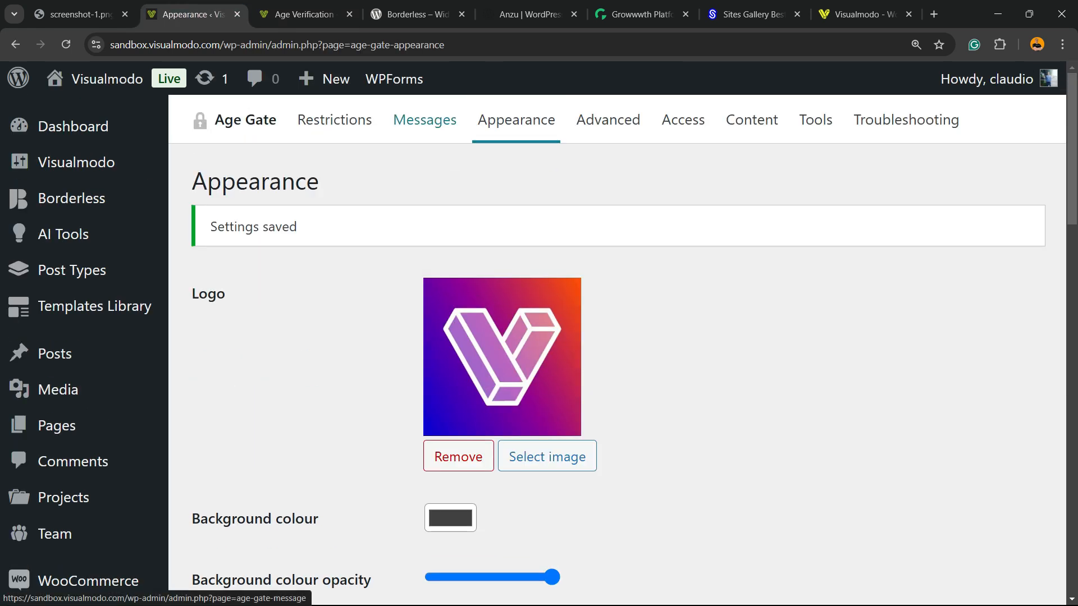
{"action": "scroll", "coordinate": [617, 336], "scroll_direction": "down", "scroll_amount": 4}
{"action": "scroll", "coordinate": [618, 337], "scroll_direction": "down", "scroll_amount": 12}
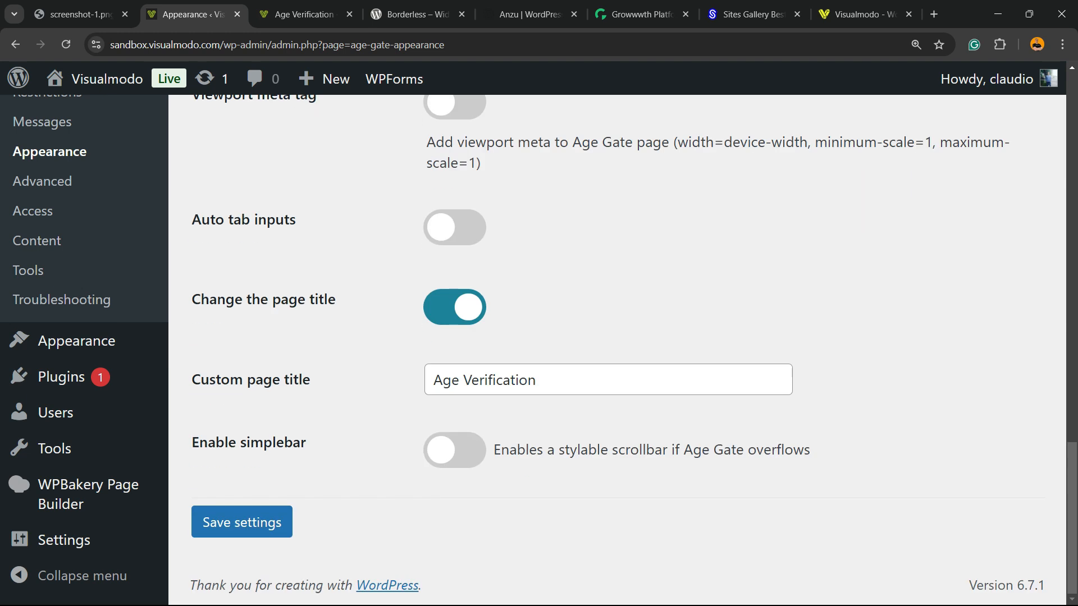
{"action": "scroll", "coordinate": [617, 336], "scroll_direction": "up", "scroll_amount": 15}
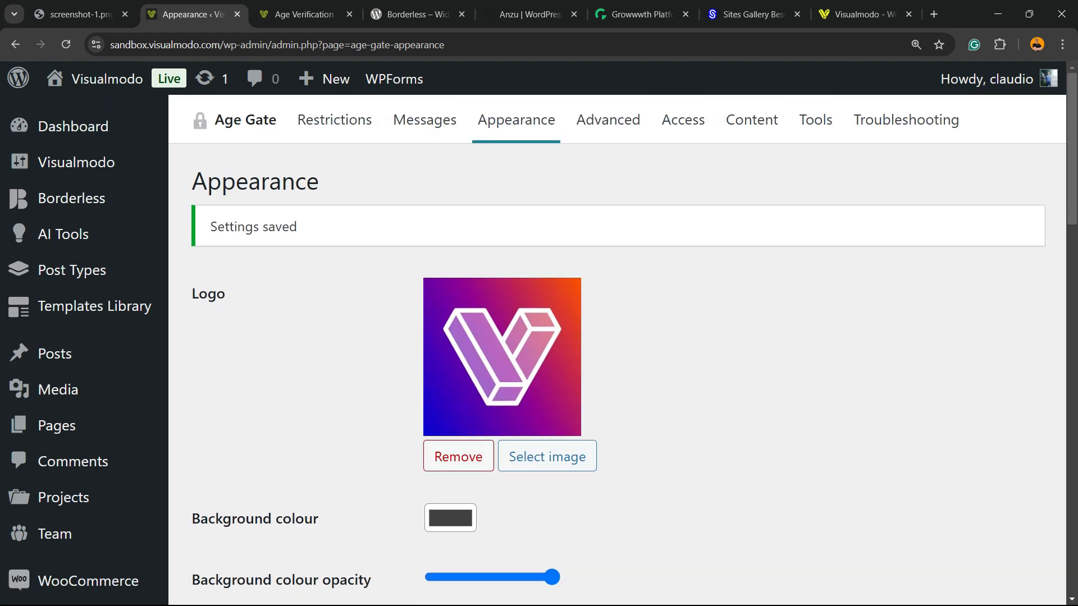
{"action": "scroll", "coordinate": [618, 337], "scroll_direction": "down", "scroll_amount": 3}
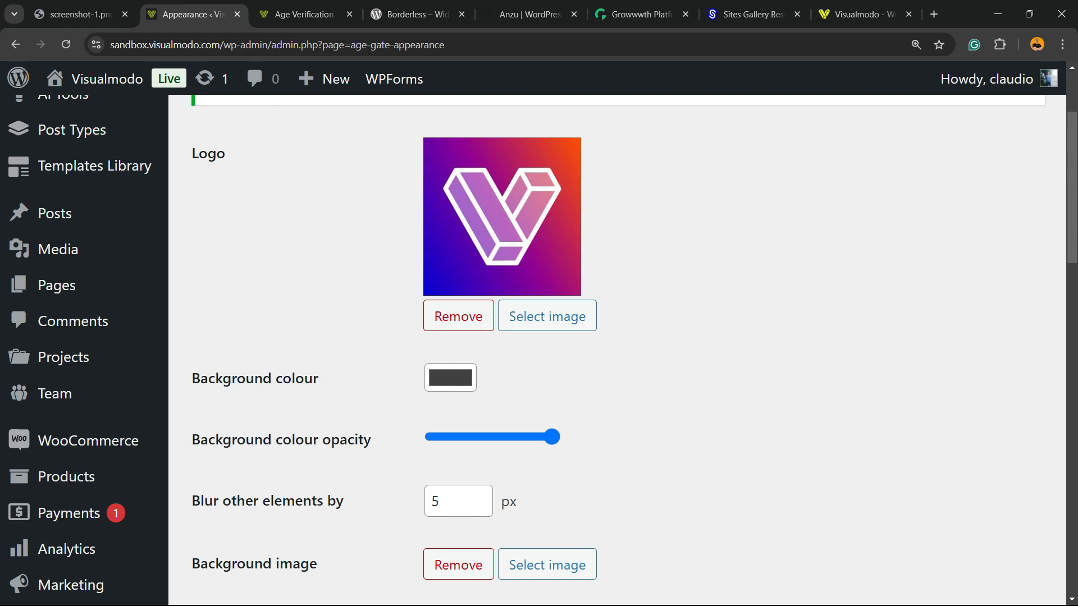
{"action": "scroll", "coordinate": [617, 337], "scroll_direction": "up", "scroll_amount": 3}
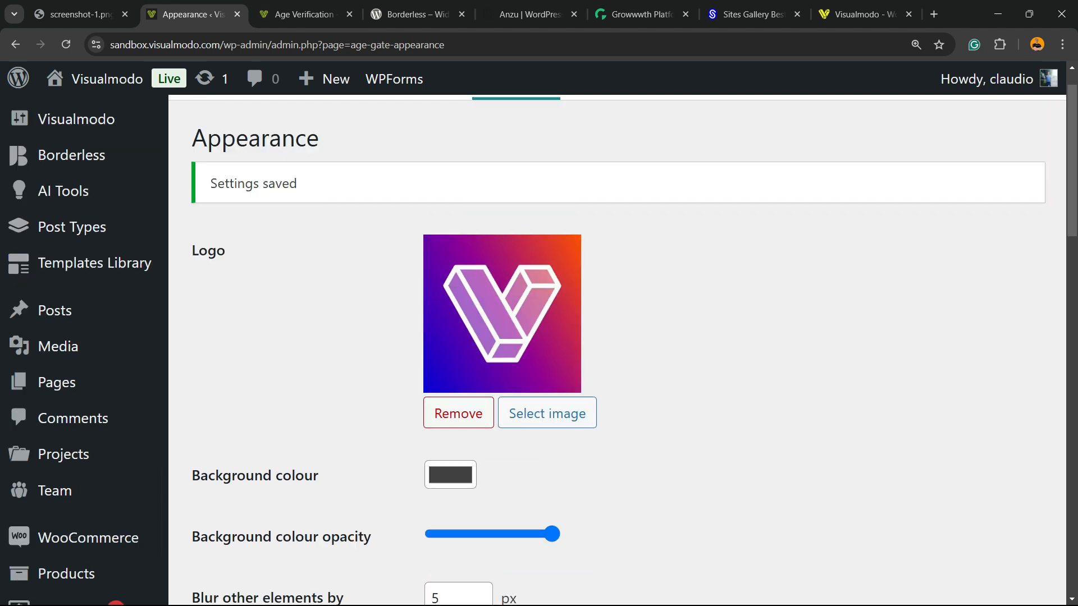